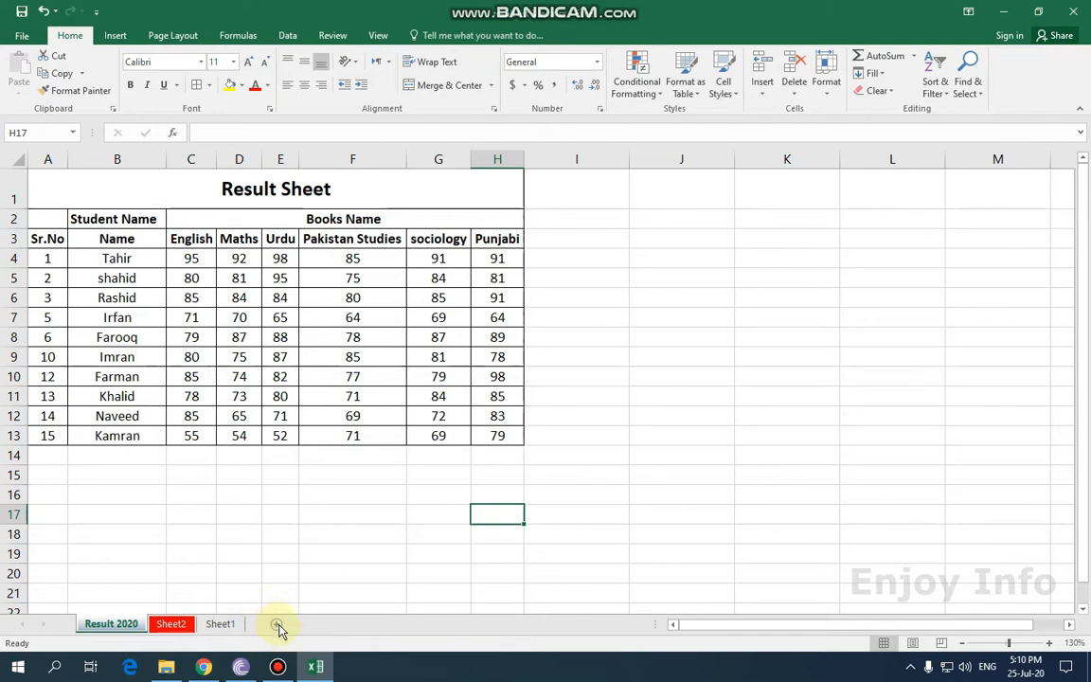
Step: Insert a new worksheet after Result 2020 and paste a copy of Sheet2's entire contents into it
left_click(278, 628)
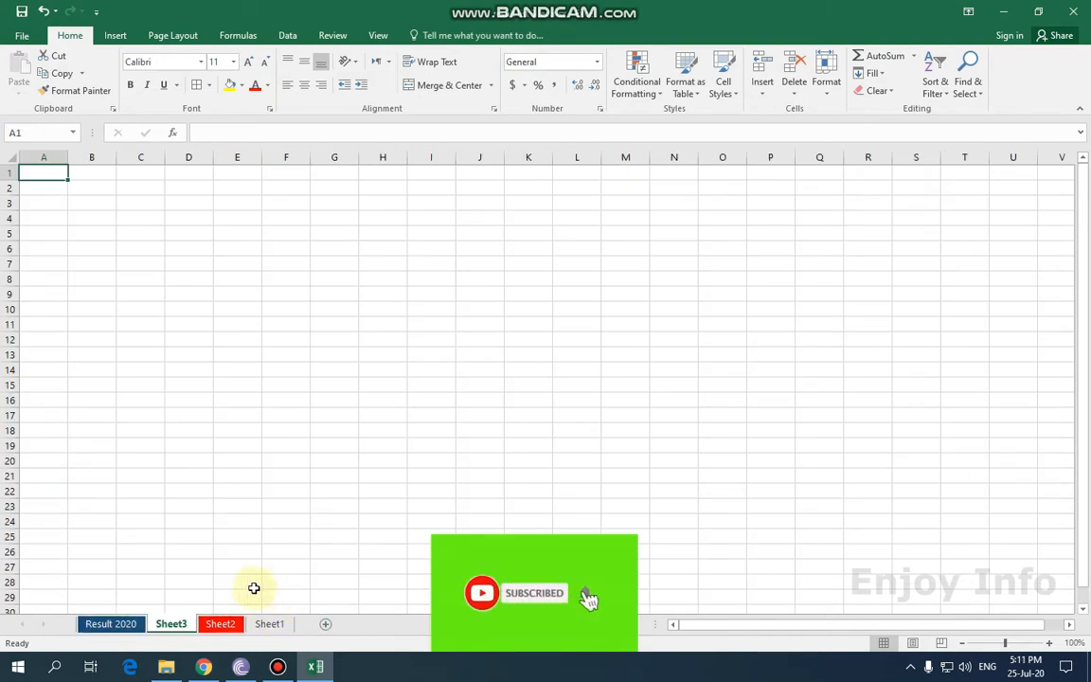
left_click(220, 625)
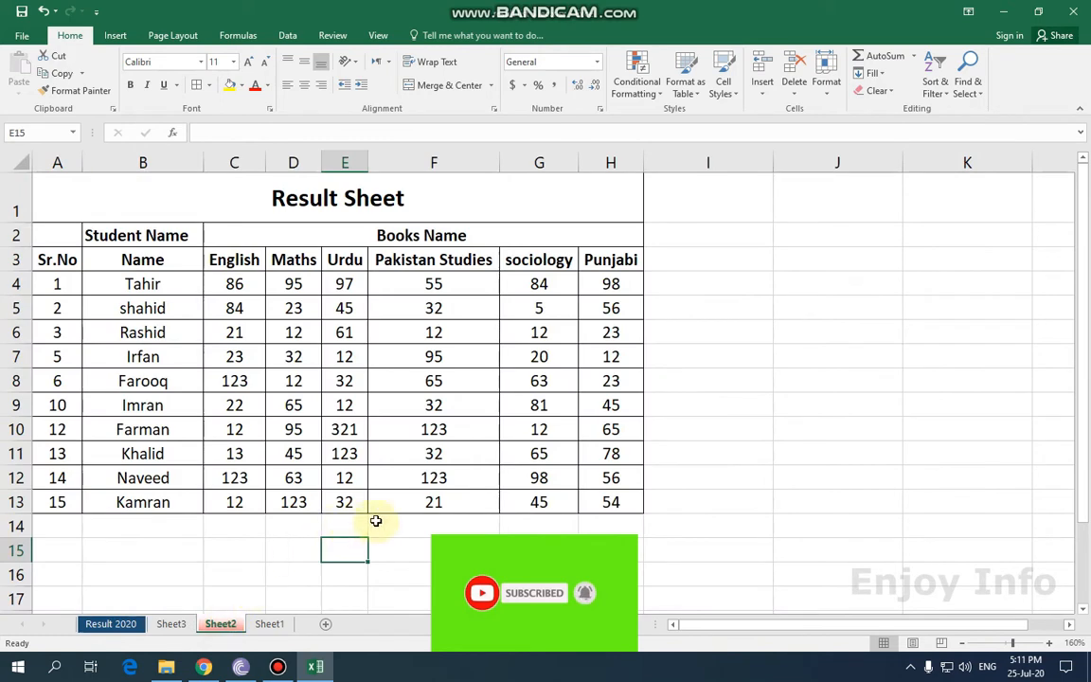
key("ctrl+a")
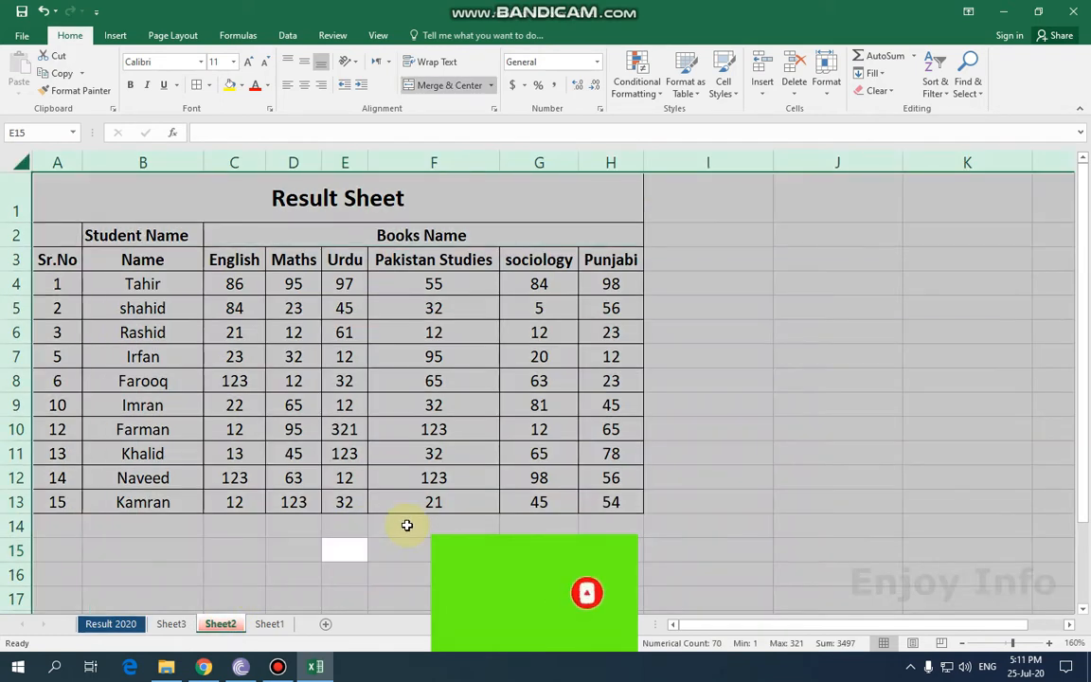
key("ctrl+c")
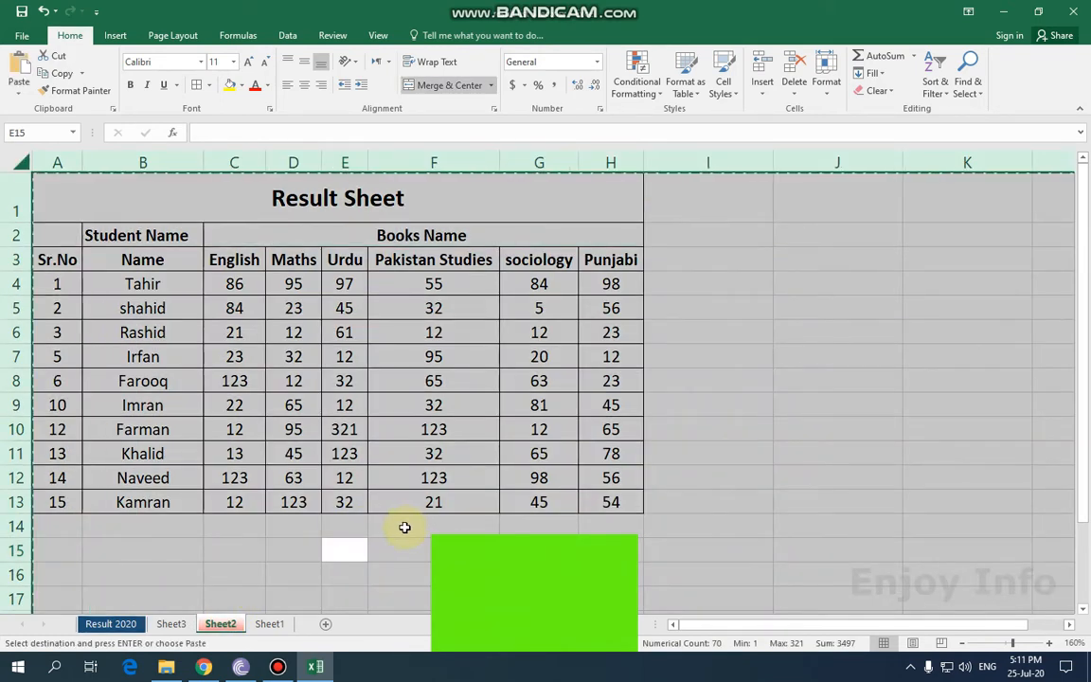
left_click(268, 625)
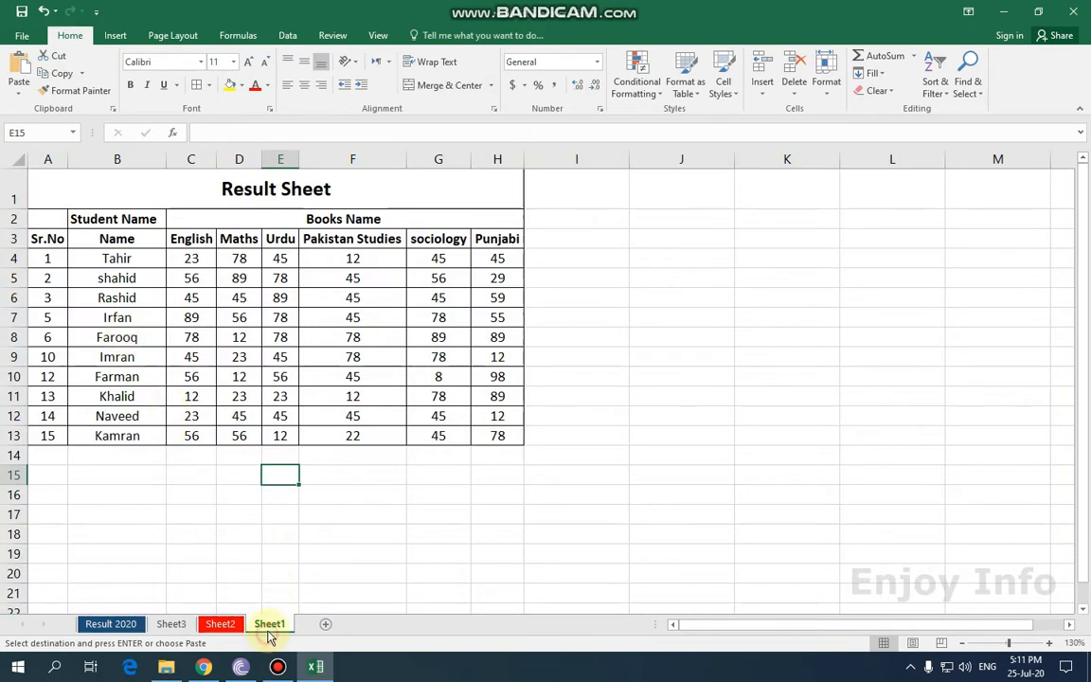
left_click(234, 624)
left_click(268, 624)
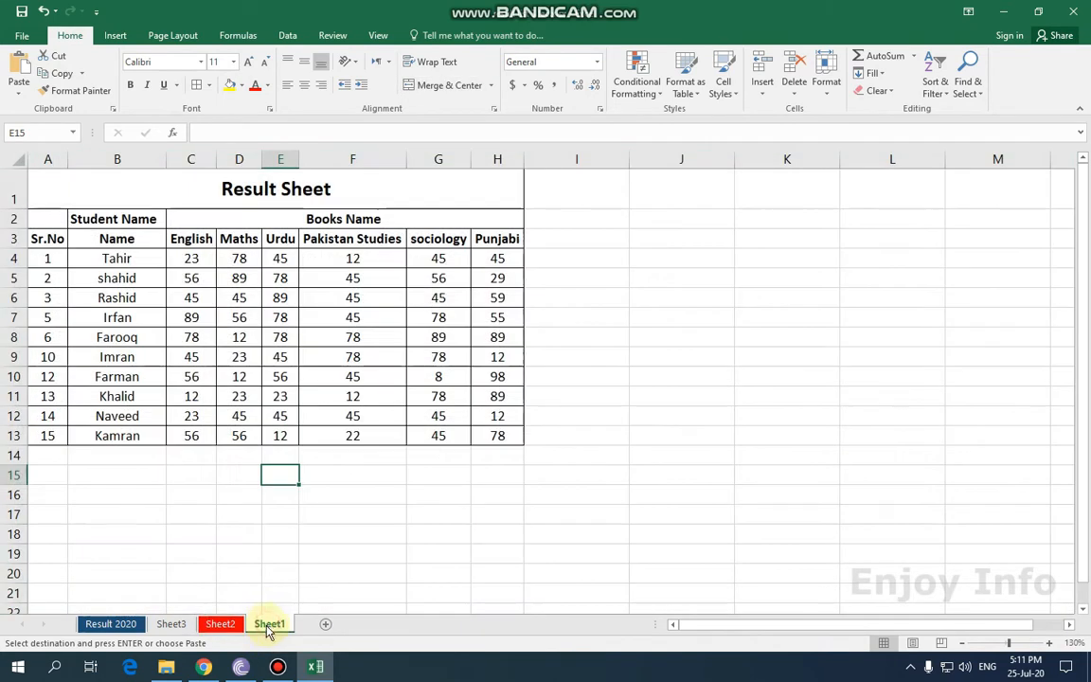
left_click(171, 624)
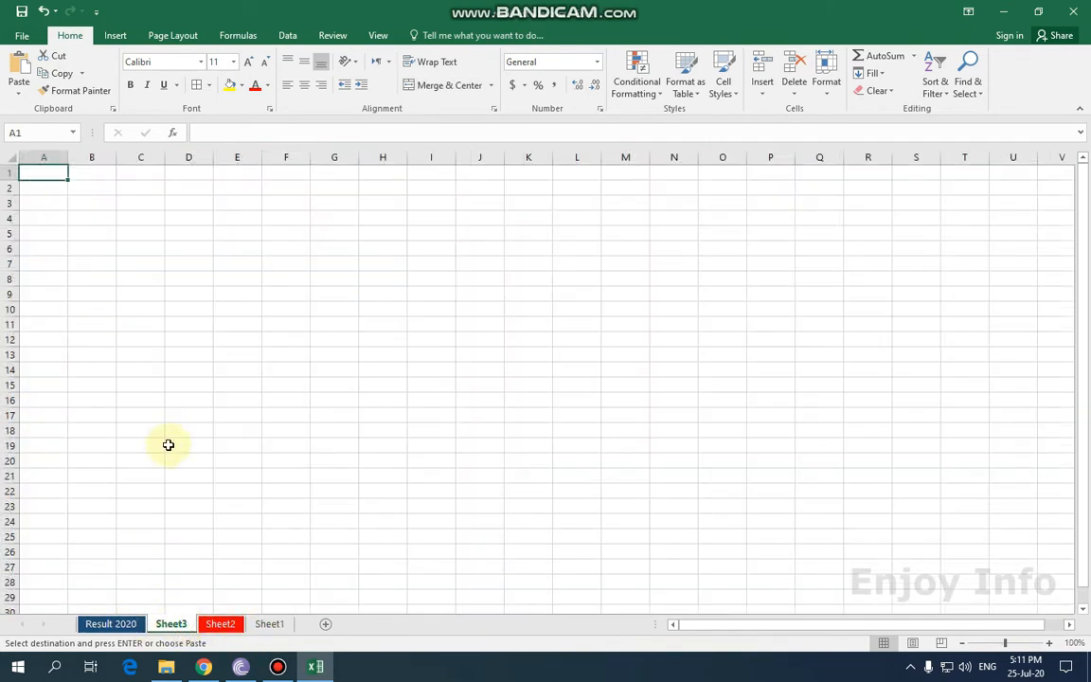
key("ctrl+v")
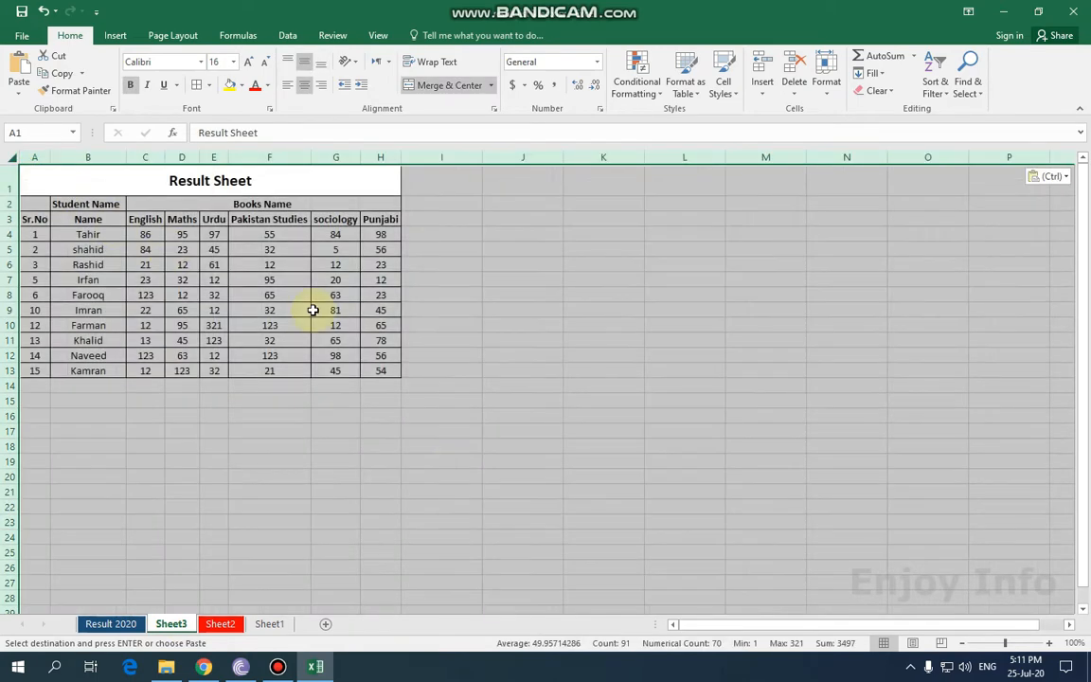
left_click(434, 443)
Step: Compare the student result tables on the Result 2020, Sheet3, Sheet2 and Sheet1 worksheets
left_click(109, 624)
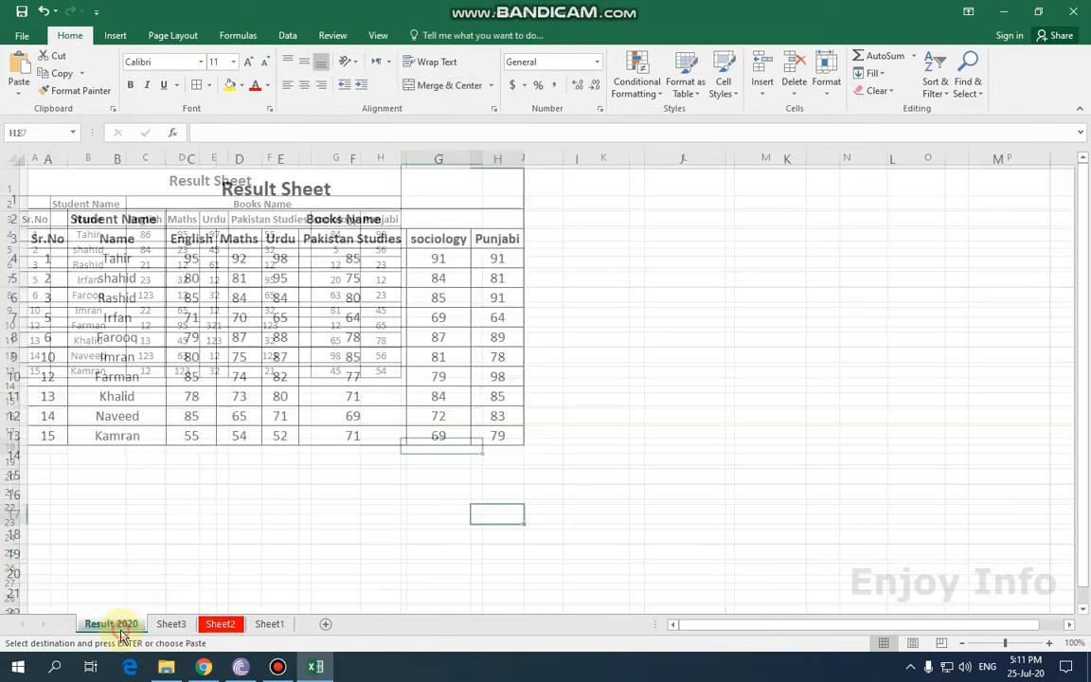
left_click(171, 626)
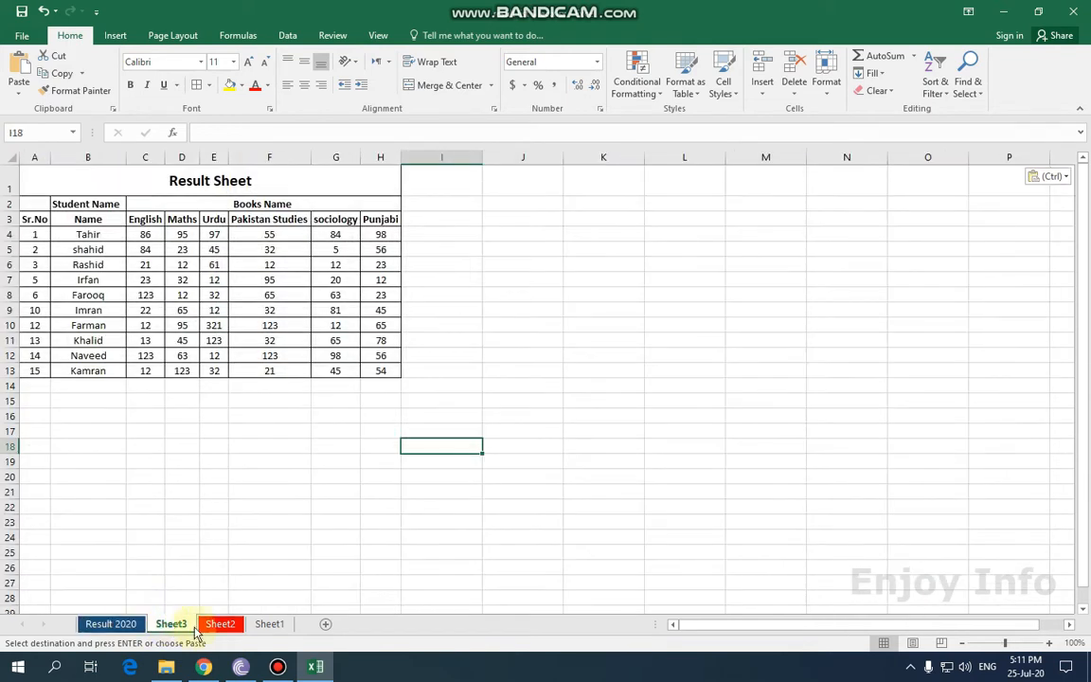
left_click(222, 625)
left_click(269, 625)
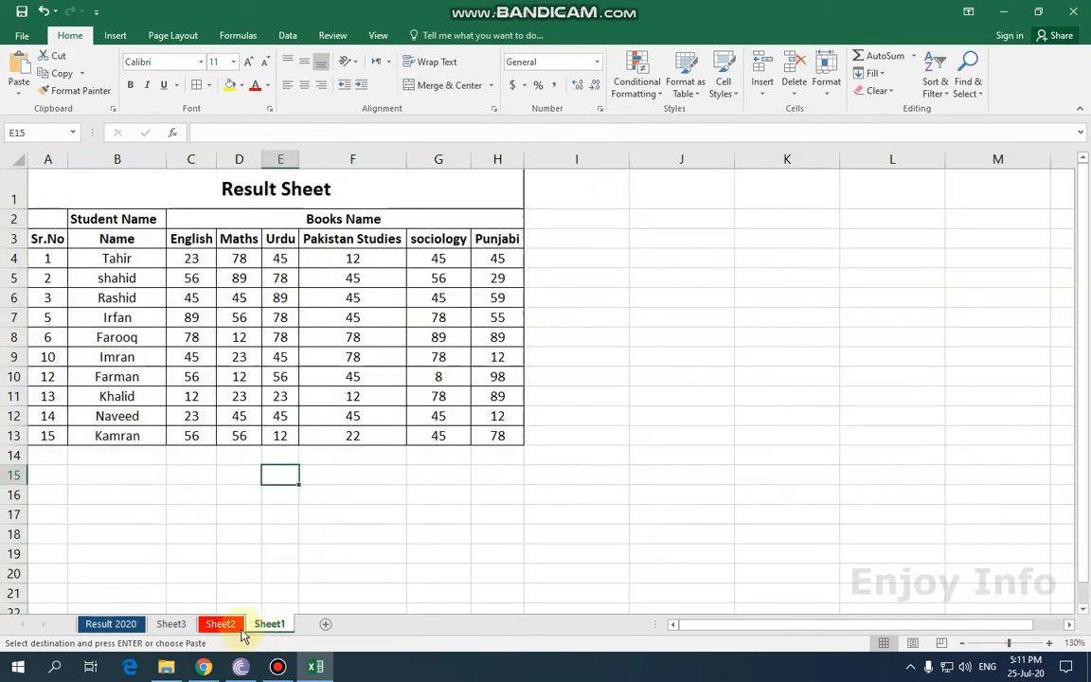
left_click(109, 625)
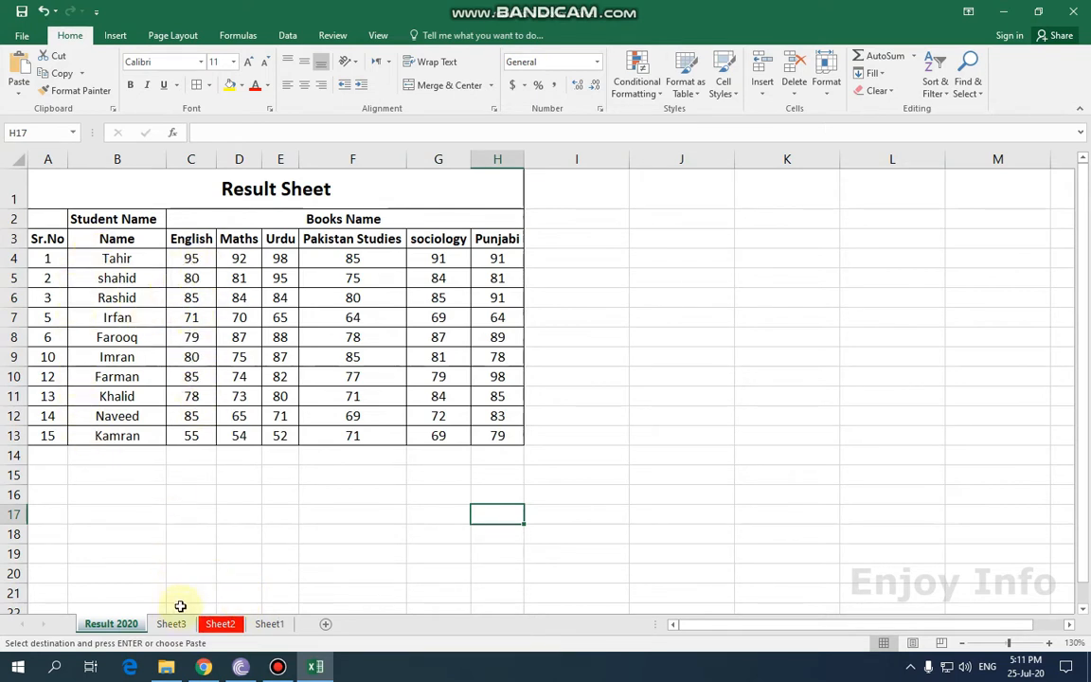
left_click(170, 623)
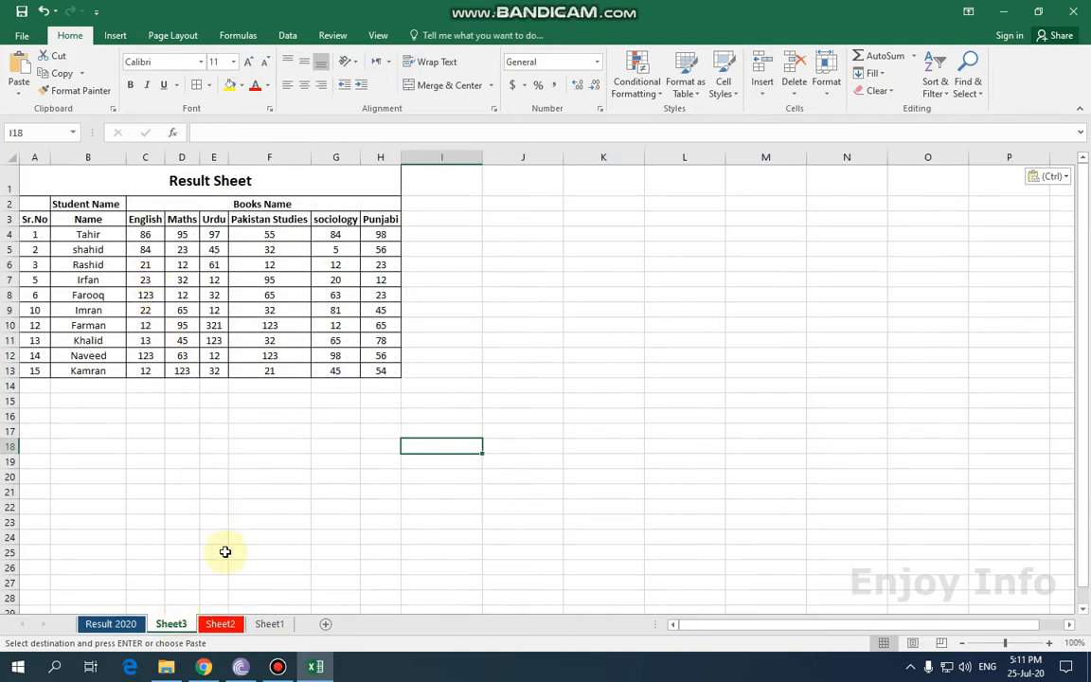
left_click(220, 623)
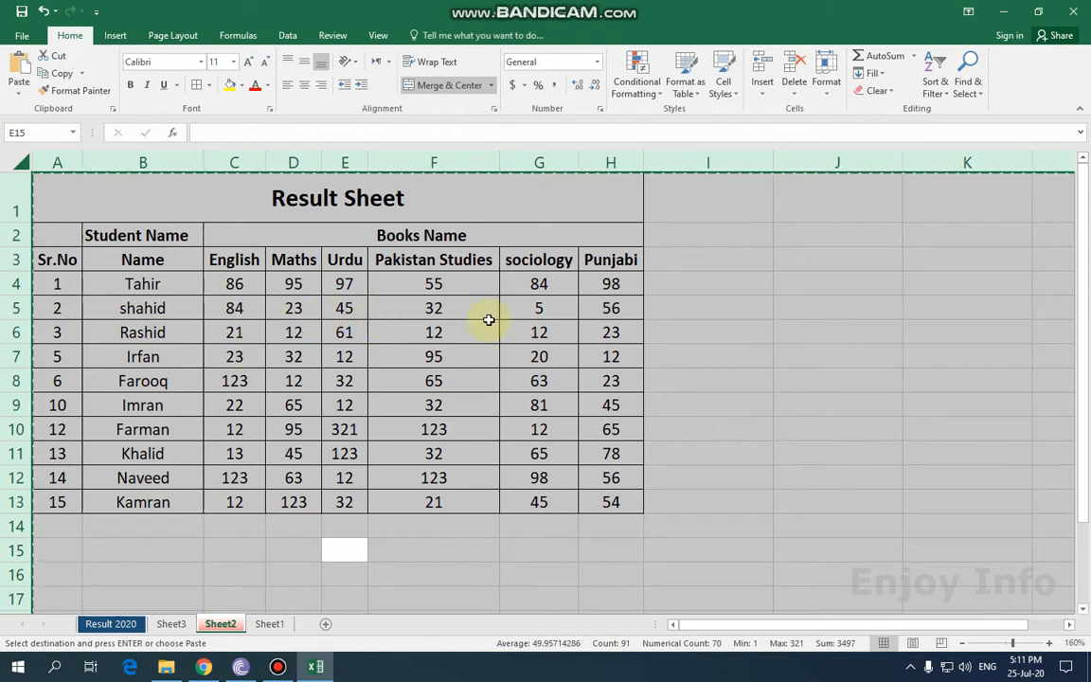
left_click(270, 624)
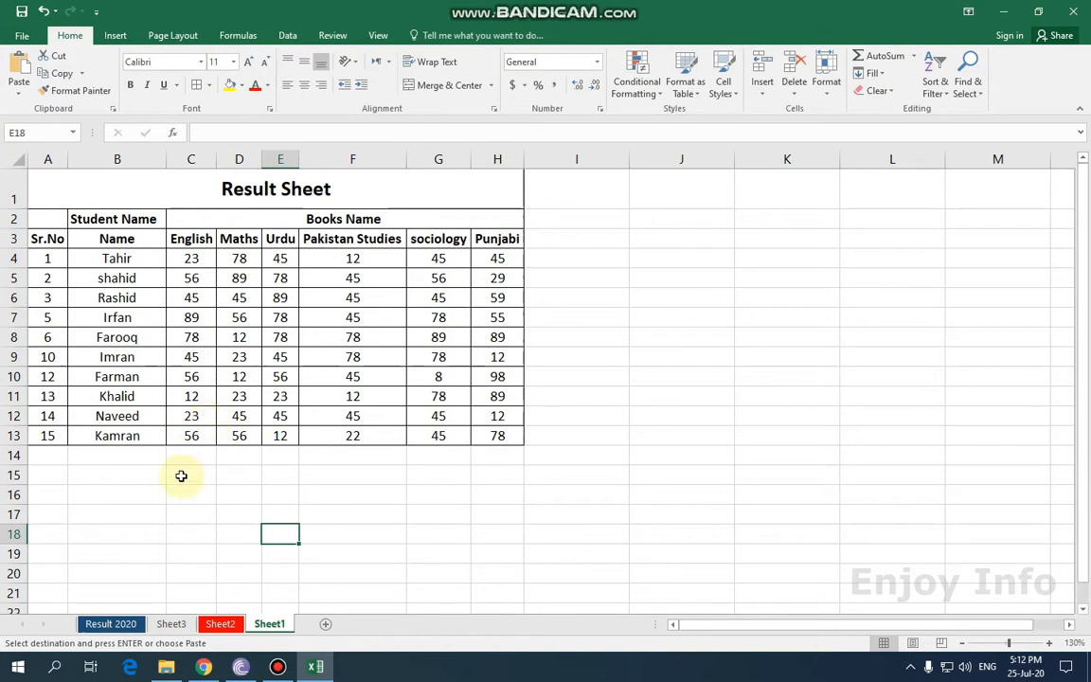
left_click(171, 623)
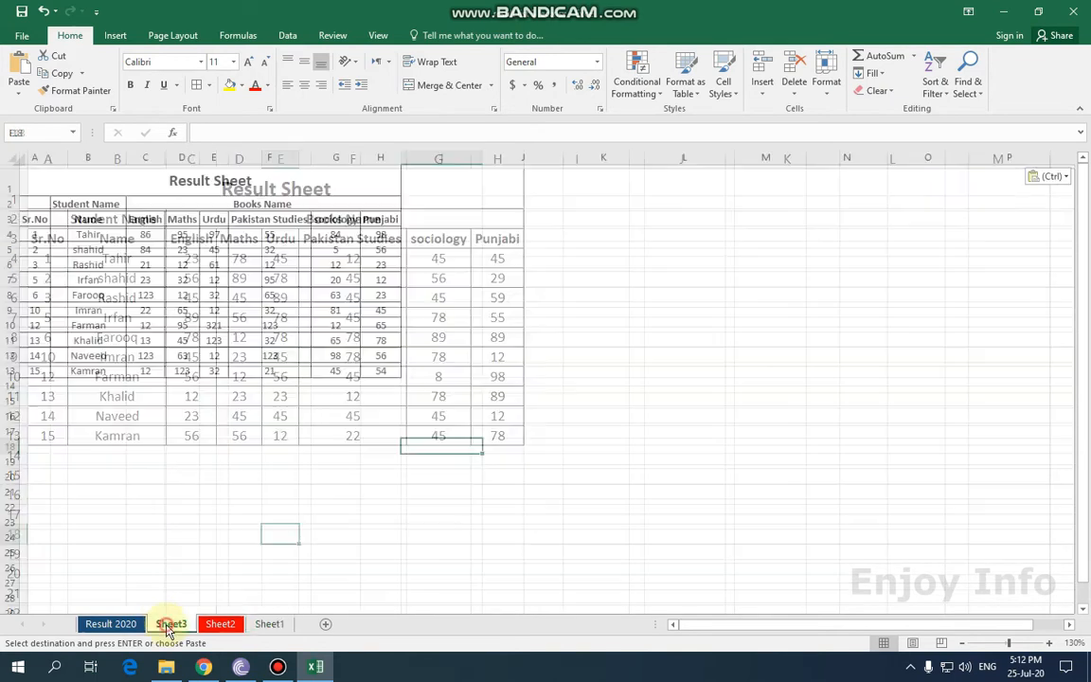
left_click(220, 623)
left_click(267, 624)
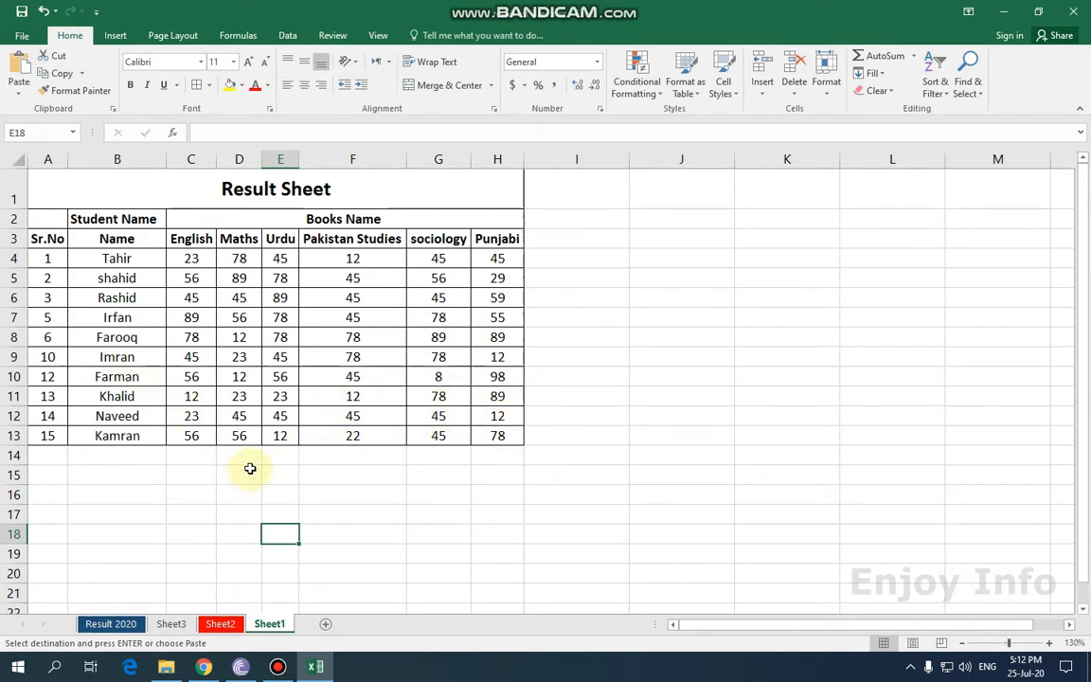
left_click(182, 490)
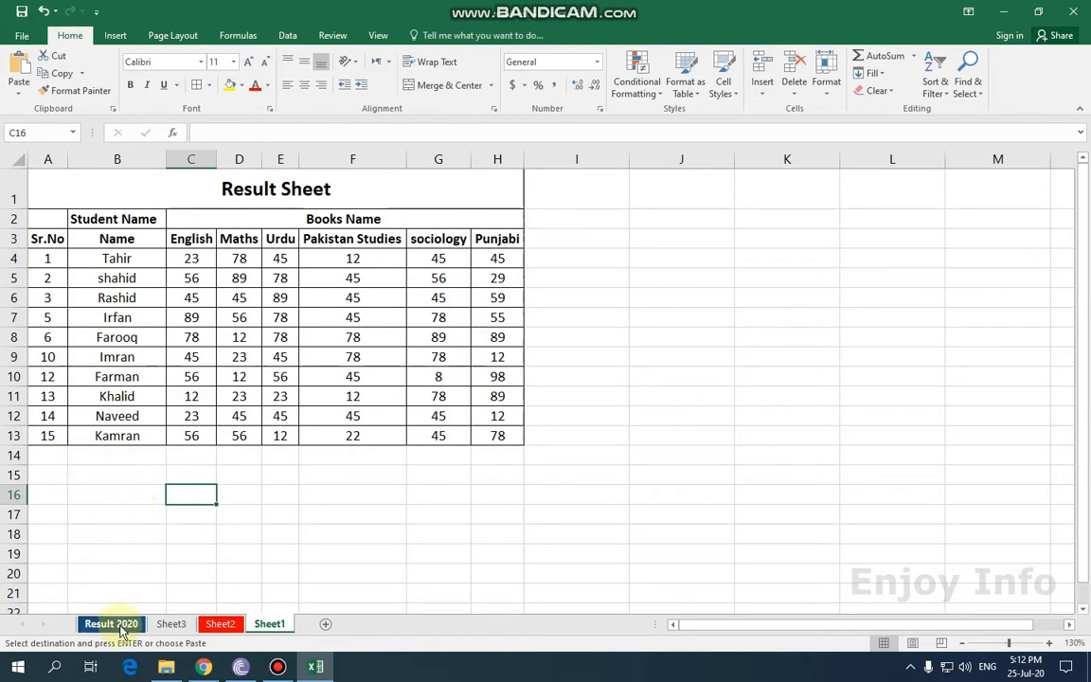
left_click(171, 624)
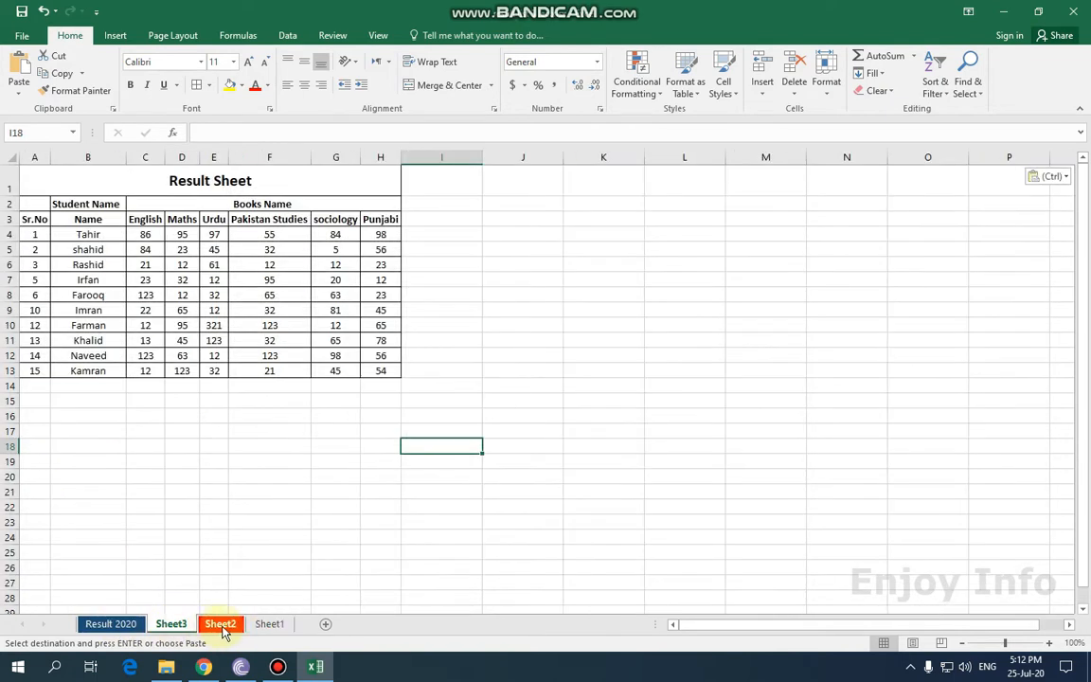
left_click(220, 624)
left_click(269, 624)
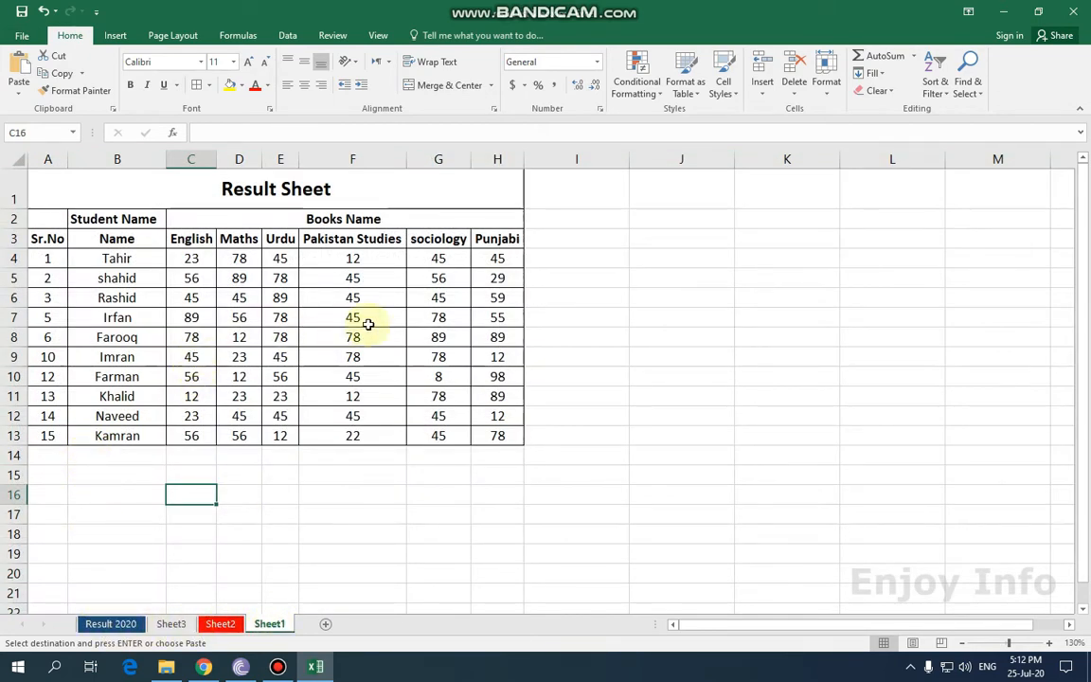
left_click(118, 626)
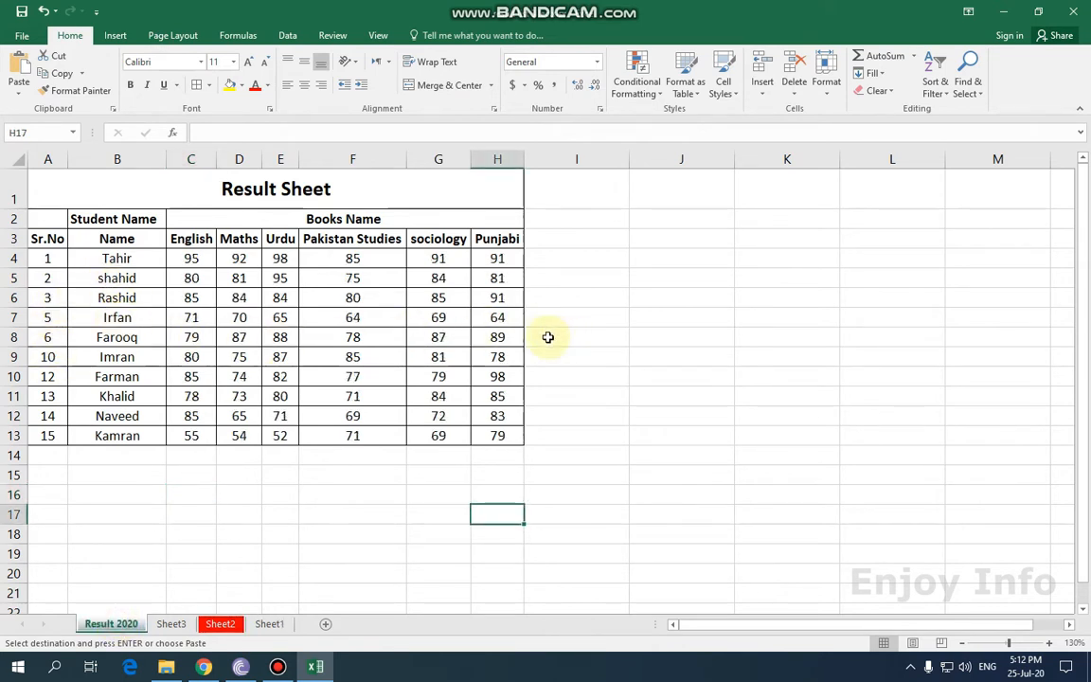
left_click(216, 624)
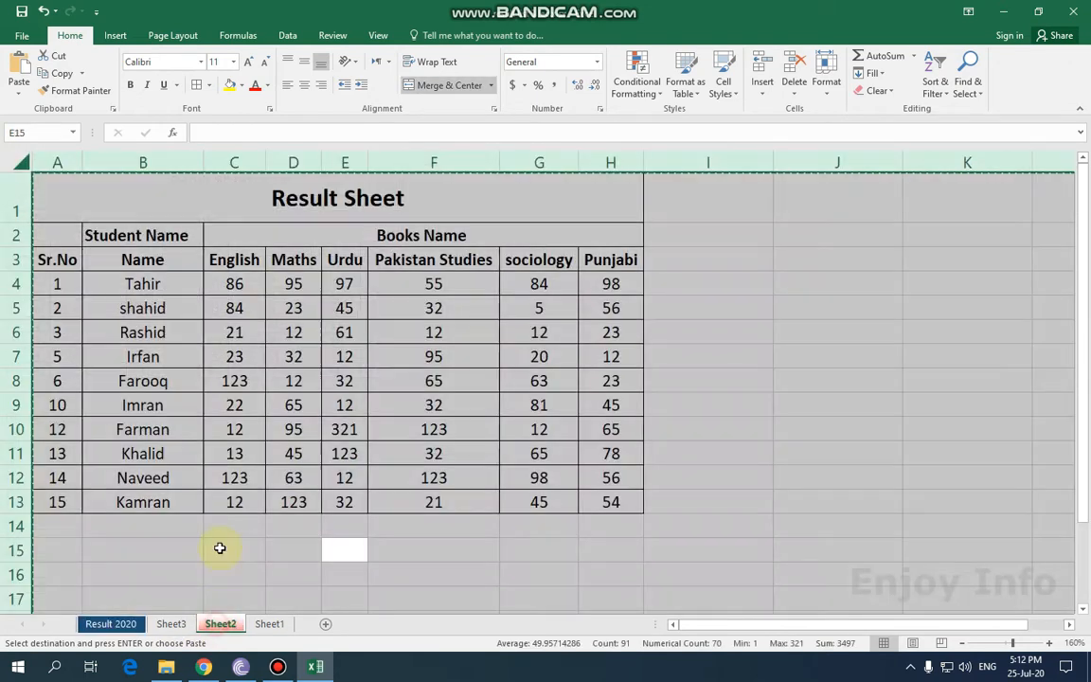
Step: Enlarge the display of the result table on Sheet3 to 145%
left_click(176, 622)
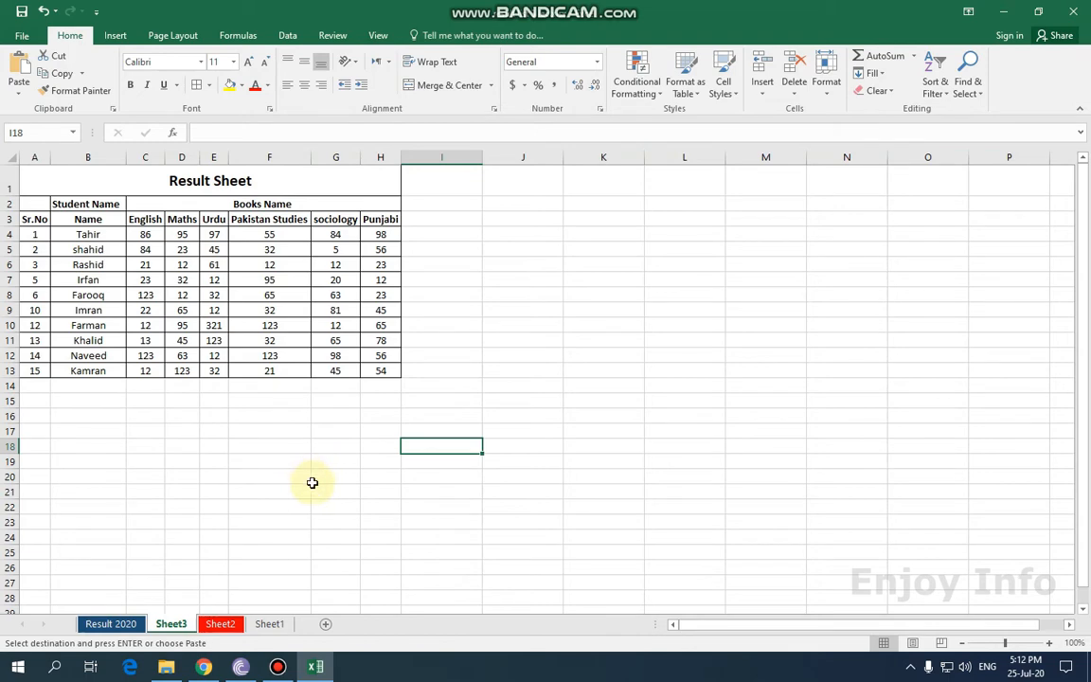
scroll(311, 482, "up", 2)
scroll(335, 489, "up", 1)
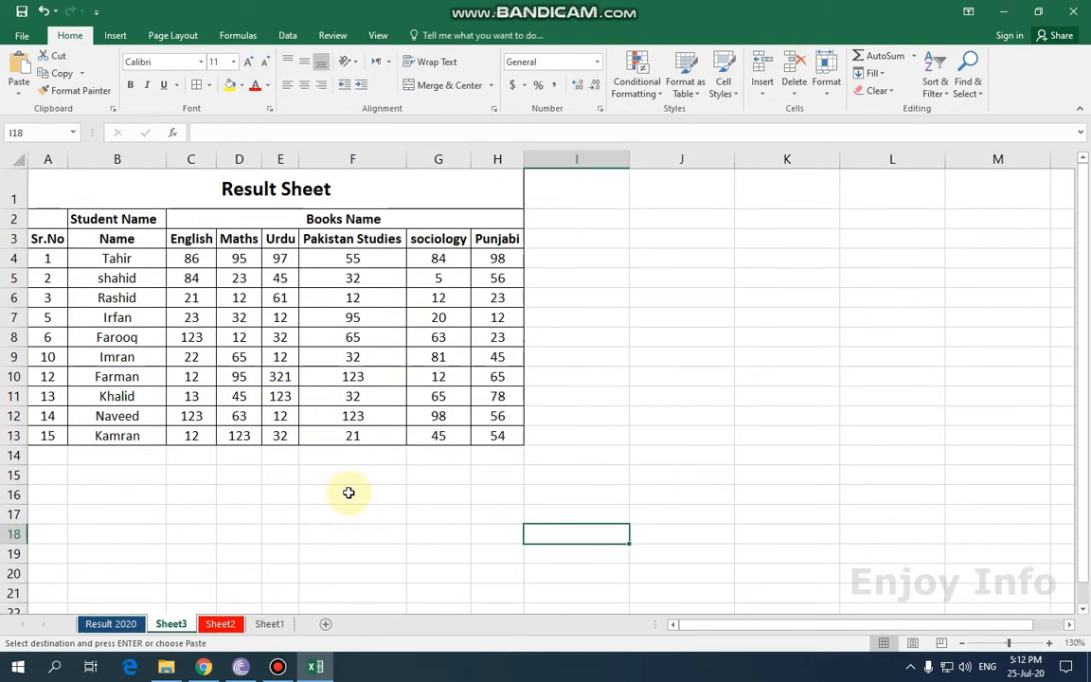
scroll(348, 493, "up", 1)
scroll(349, 491, "up", 1)
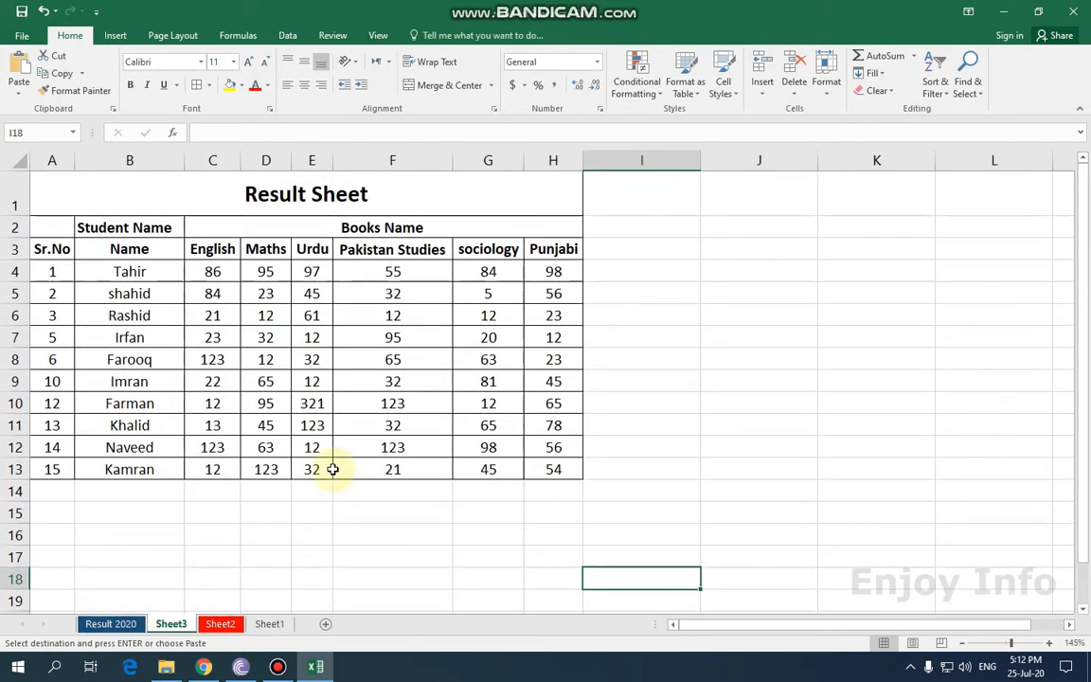
Step: View each worksheet in turn, from Result 2020 through Sheet1
left_click(110, 623)
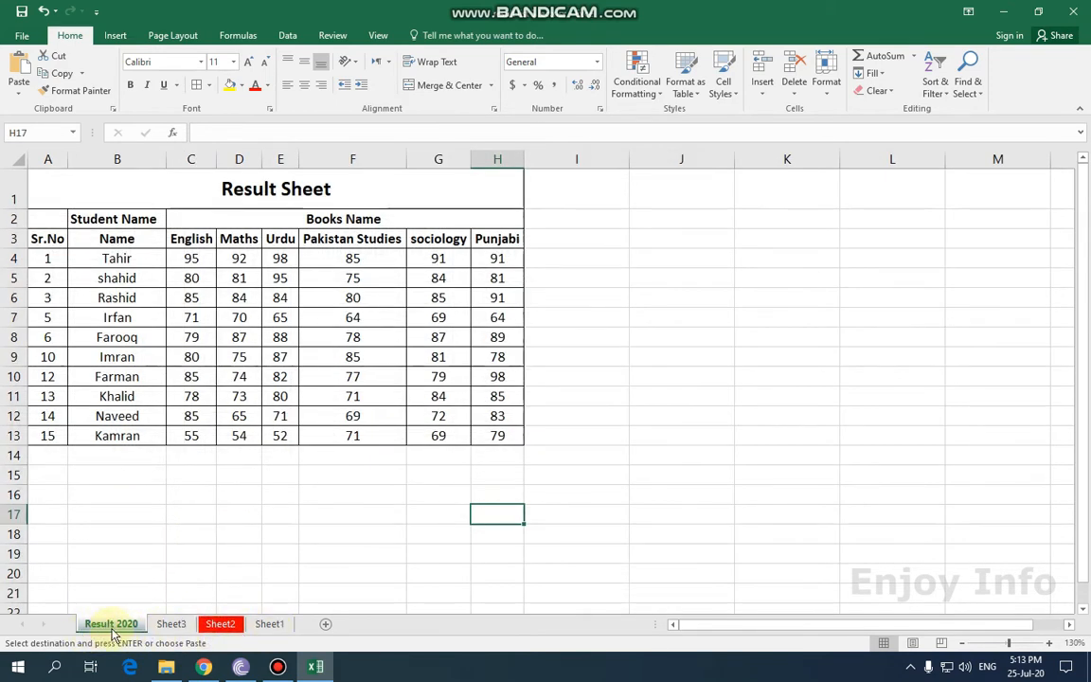
left_click(171, 622)
left_click(220, 623)
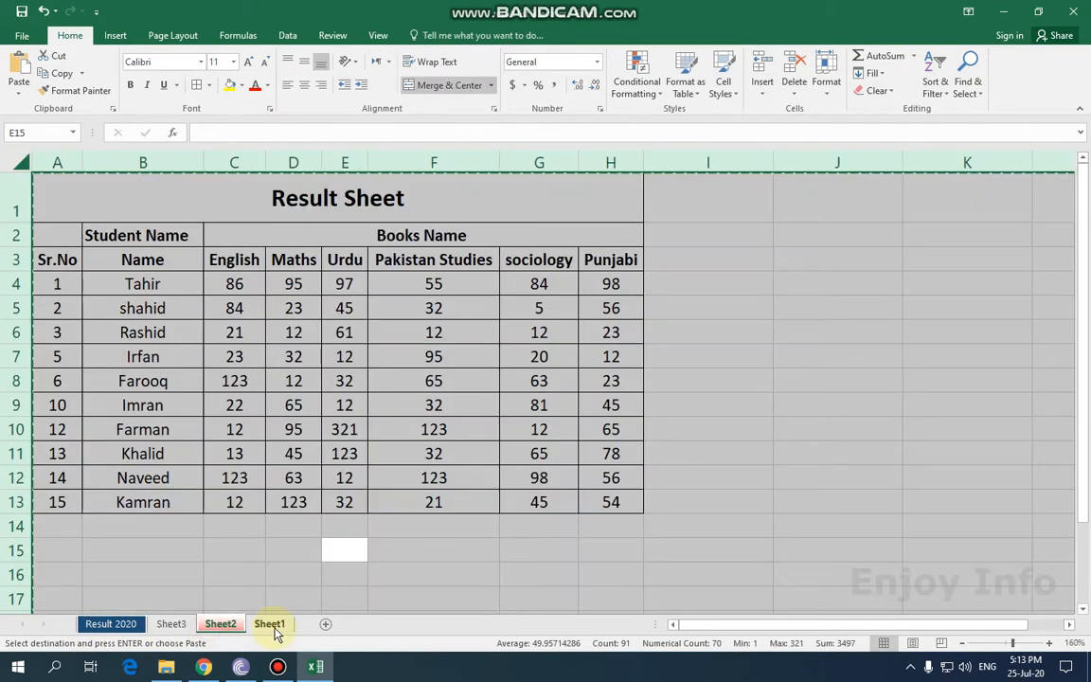
left_click(268, 623)
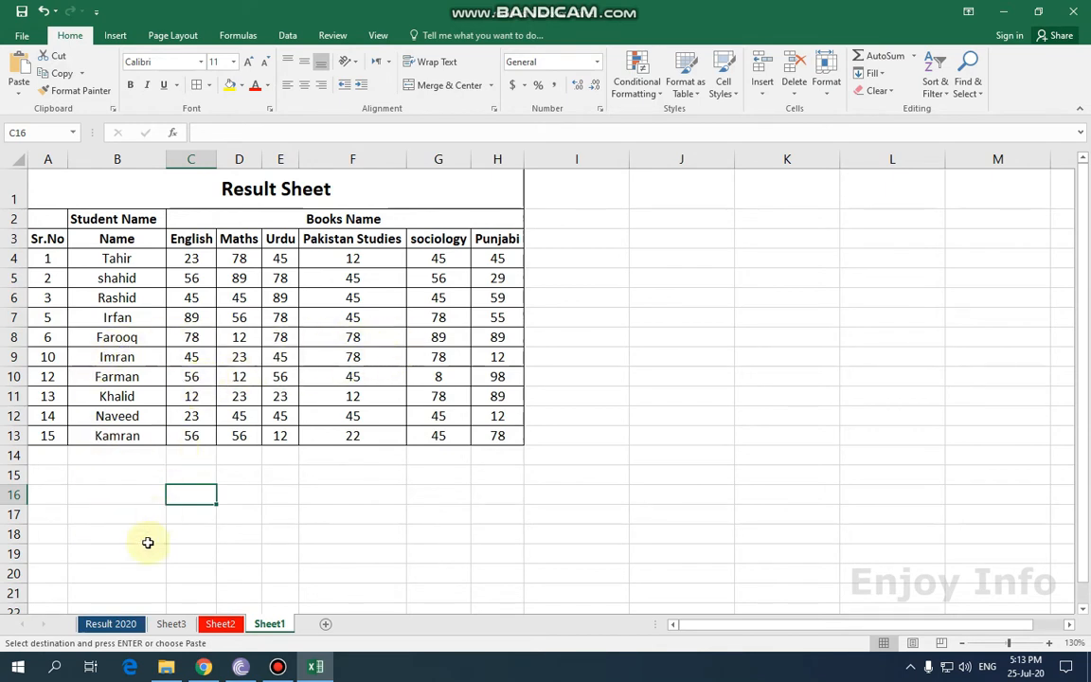
Step: Group all four worksheets, from Result 2020 through Sheet1
left_click(119, 624)
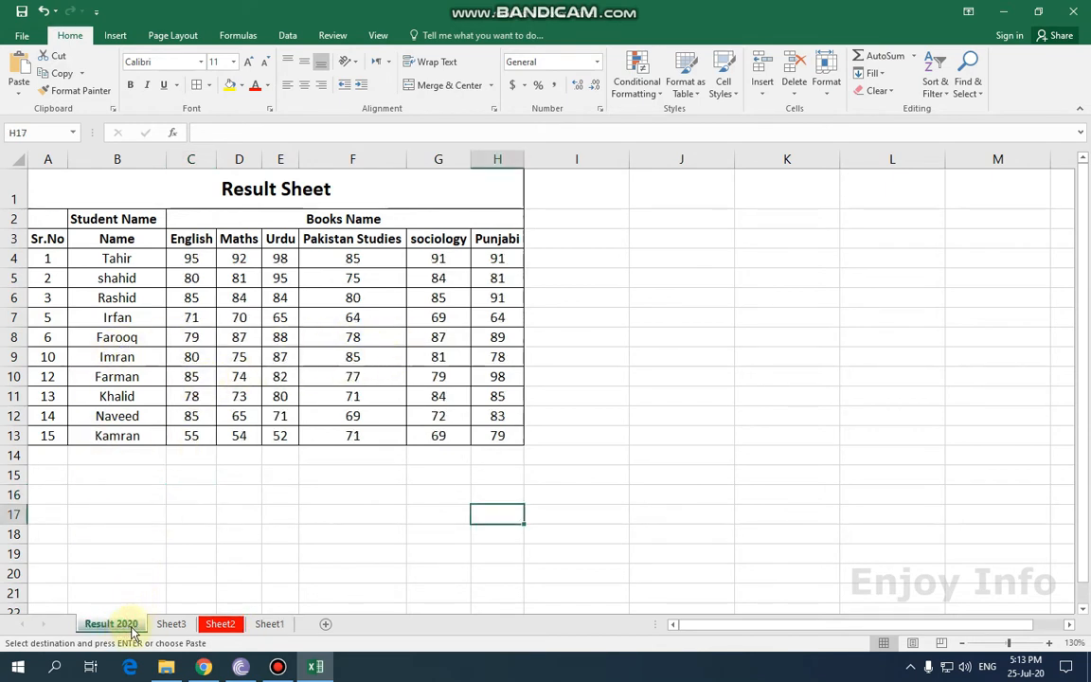
left_click(270, 625, "shift")
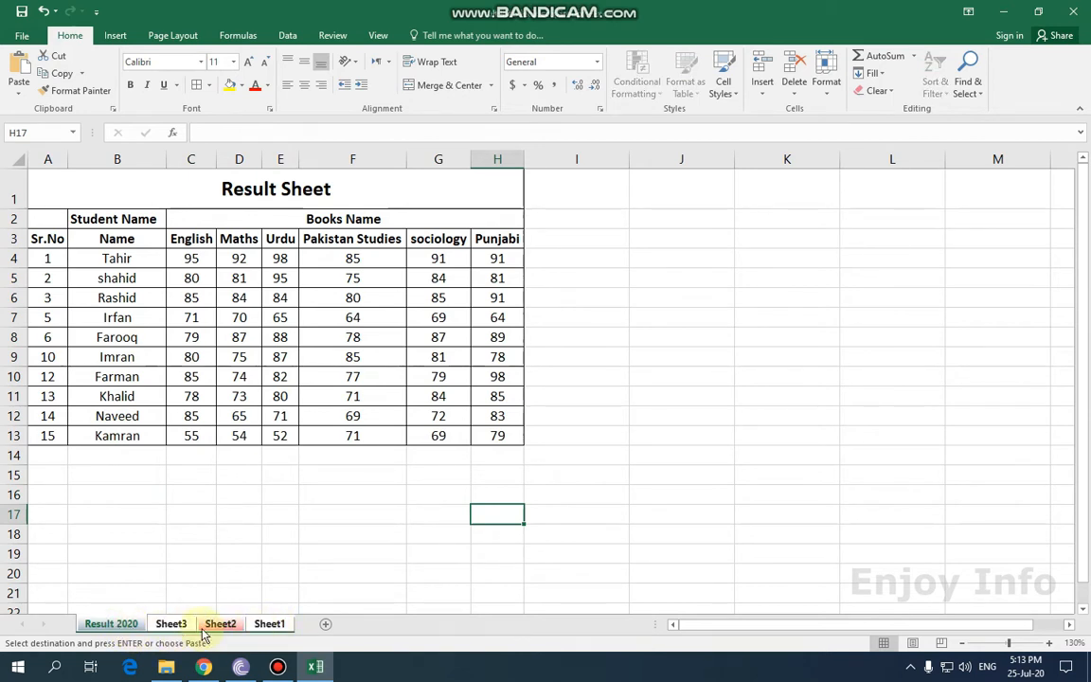
left_click(303, 575)
left_click_drag(169, 548, 142, 555)
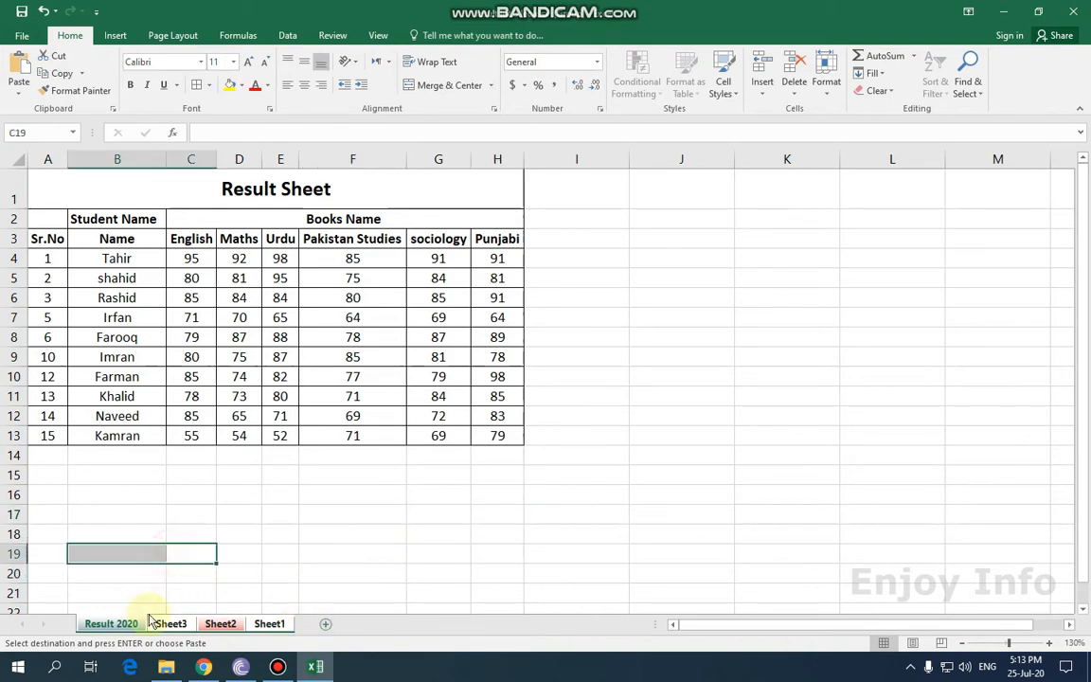
Step: Ungroup the worksheets, return to Result 2020 alone and select cell F20
left_click(167, 623)
left_click(101, 627)
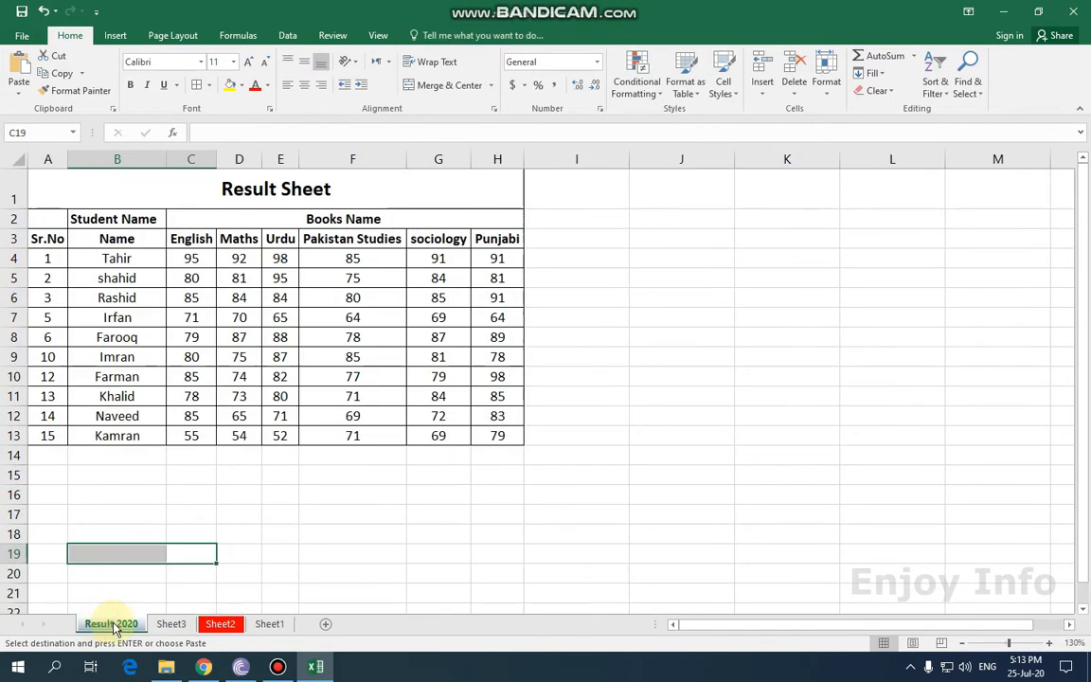
left_click(309, 578)
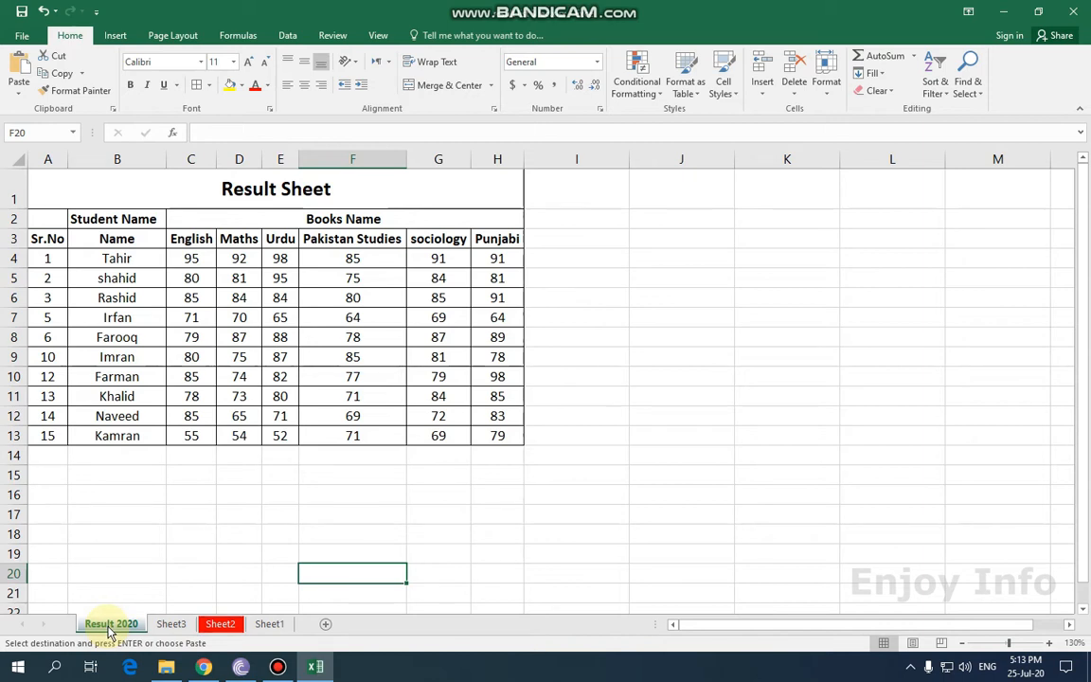
Step: Group the worksheets from Result 2020 through Sheet1 again and select cell B20 in the group
left_click(269, 624, "shift")
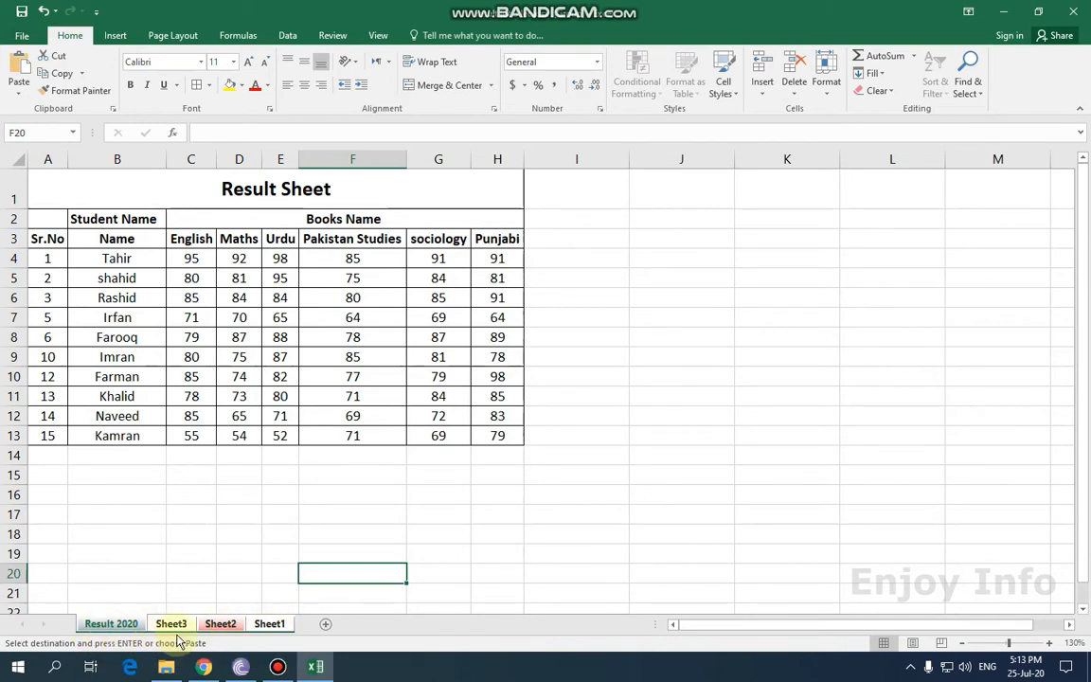
left_click(248, 572)
left_click(117, 573)
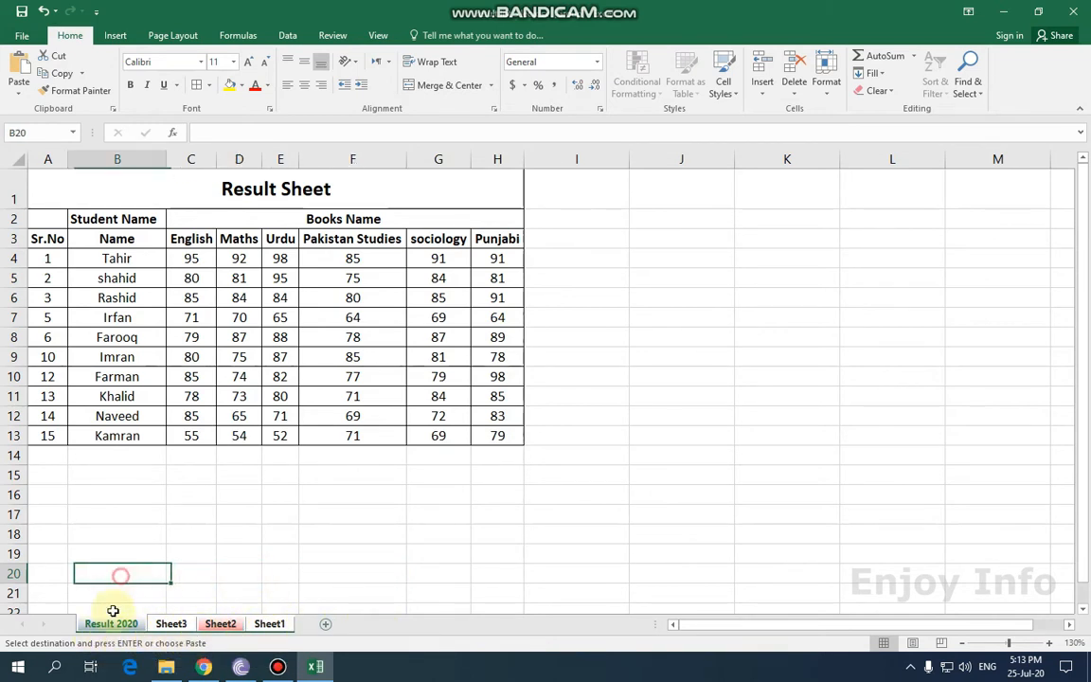
Step: Ungroup the worksheets by viewing Sheet3, return to Result 2020 and regroup all sheets through Sheet1
left_click(168, 624)
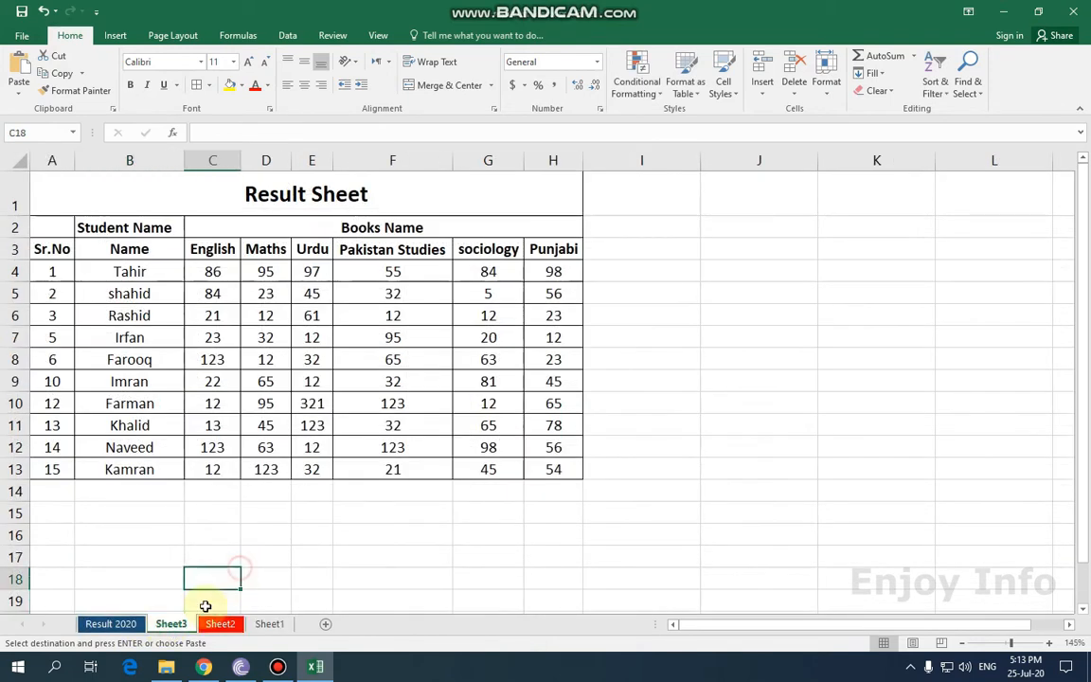
left_click(112, 625)
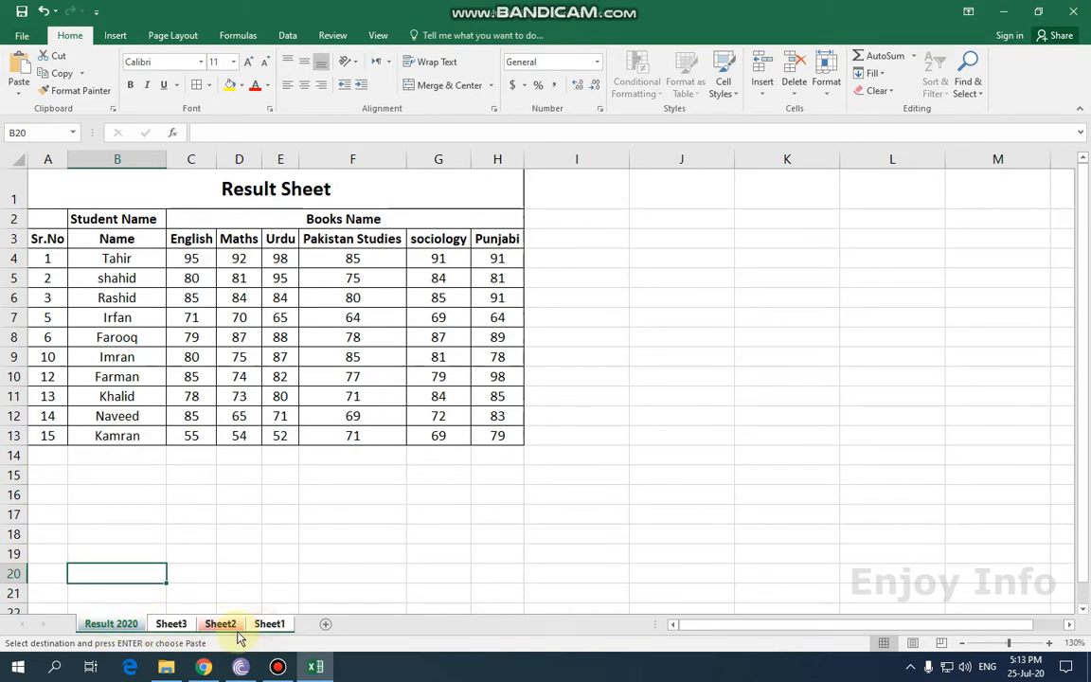
left_click(269, 624, "shift")
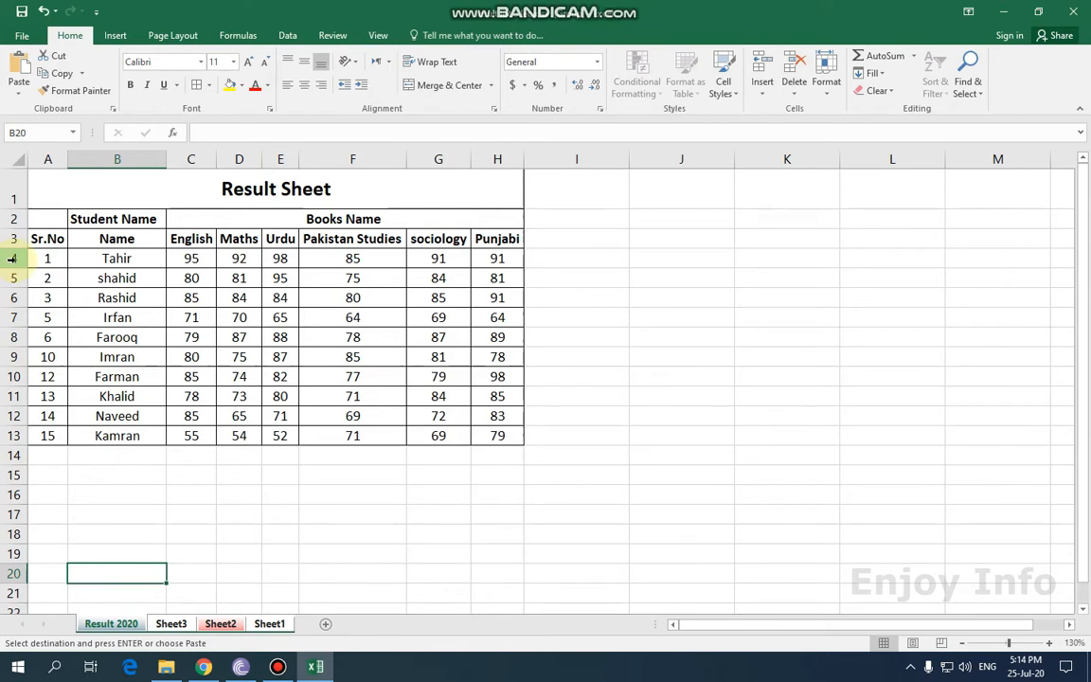
Step: Try inserting a blank column before the student Name column in the grouped sheets, and undo the insertion
left_click(151, 159)
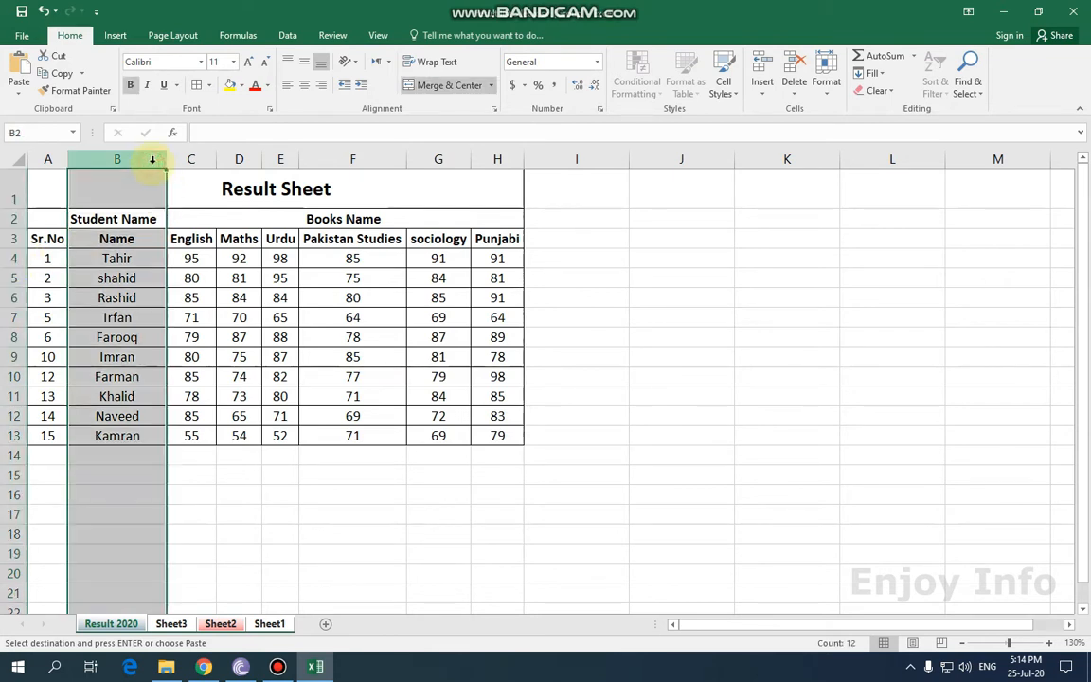
right_click(151, 161)
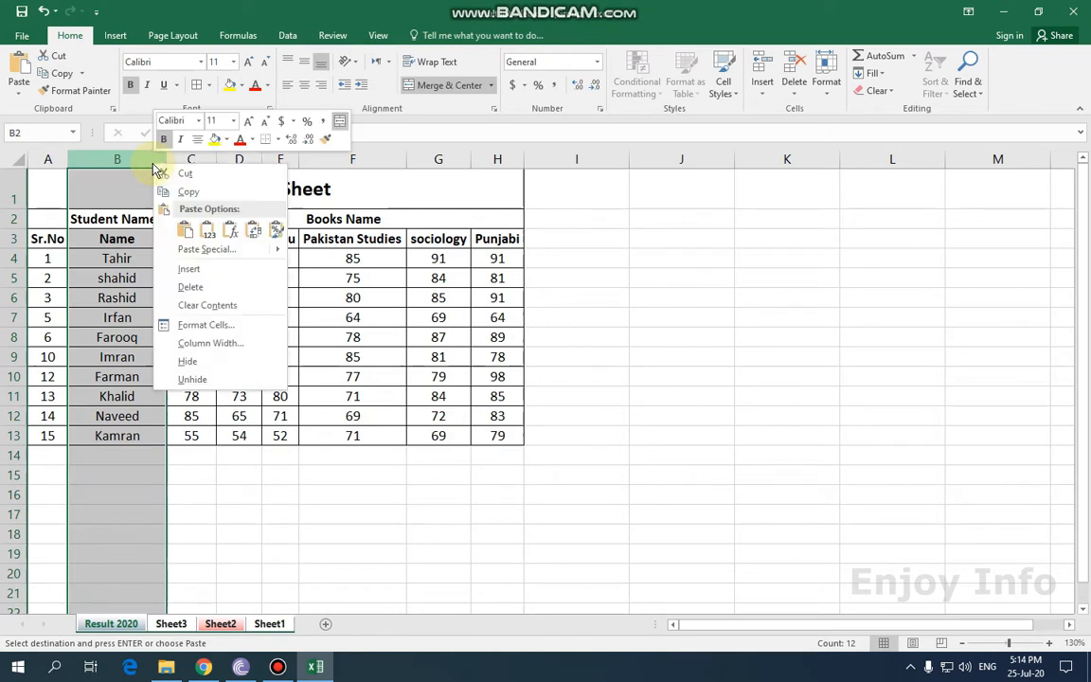
left_click(210, 272)
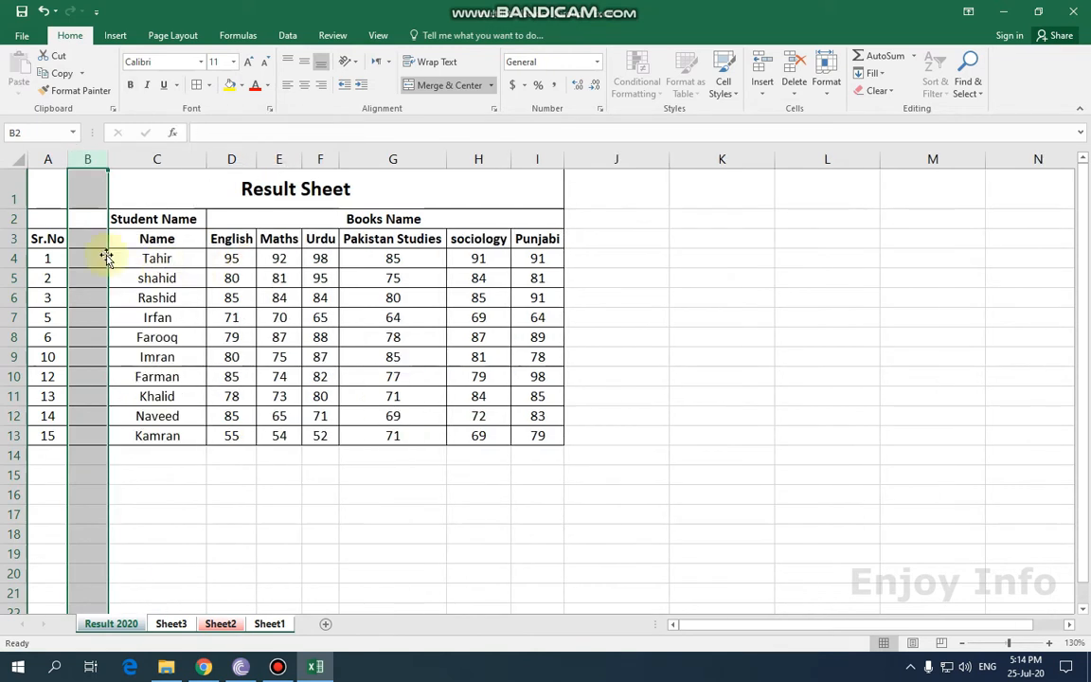
key("ctrl+z")
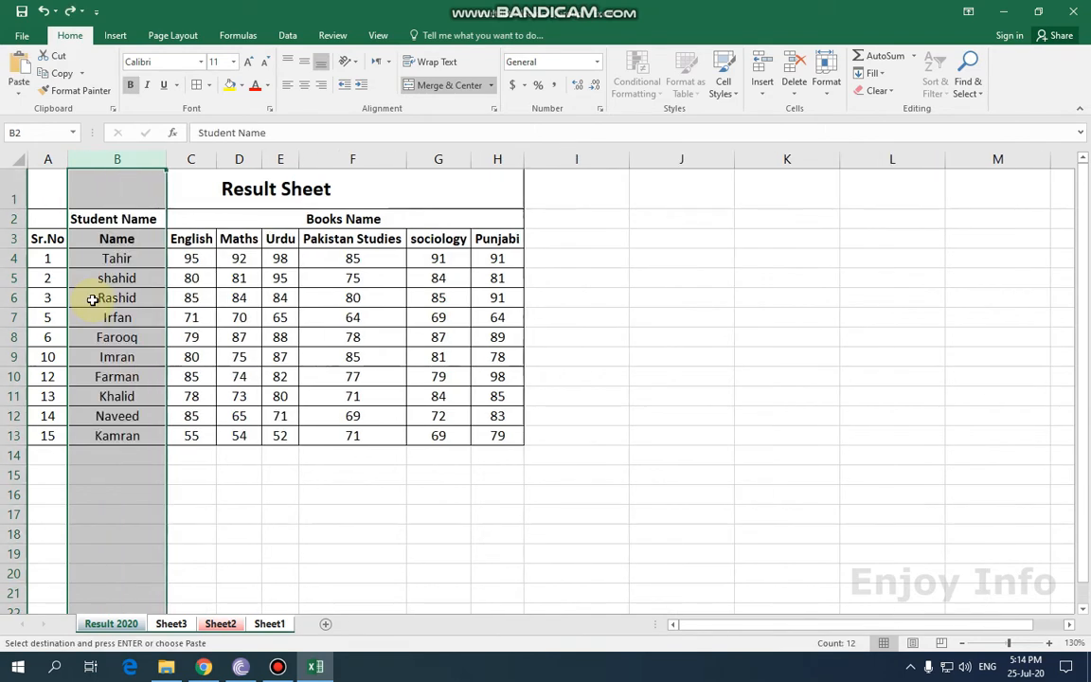
Step: Insert a blank row above row 4, directly under the column headings, in the grouped sheets
left_click(13, 258)
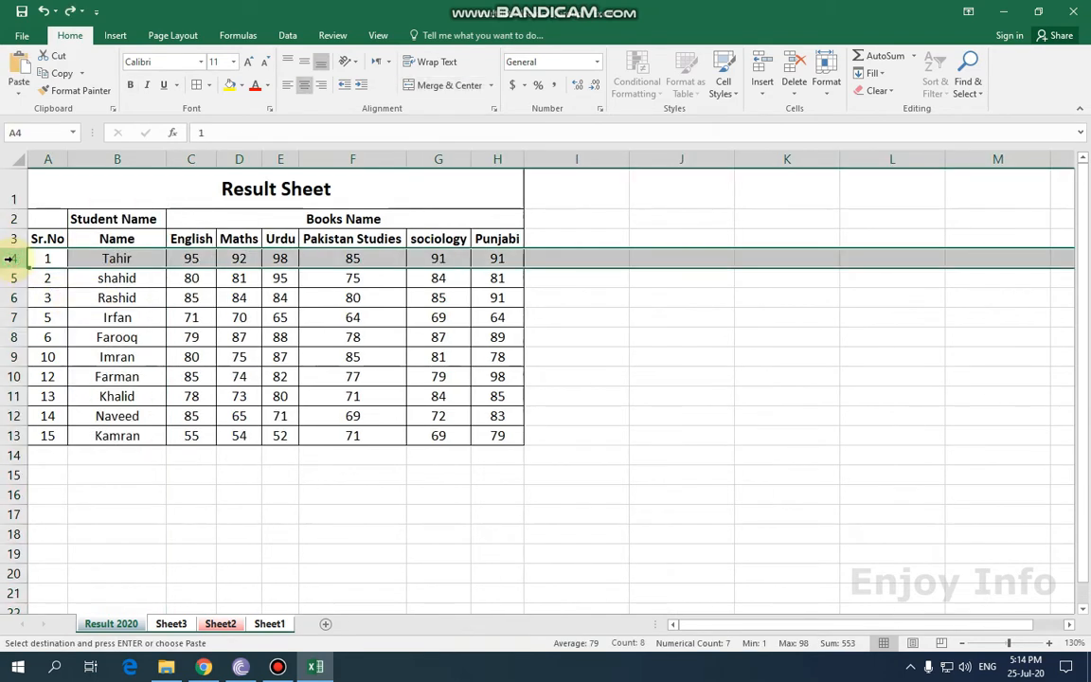
right_click(9, 258)
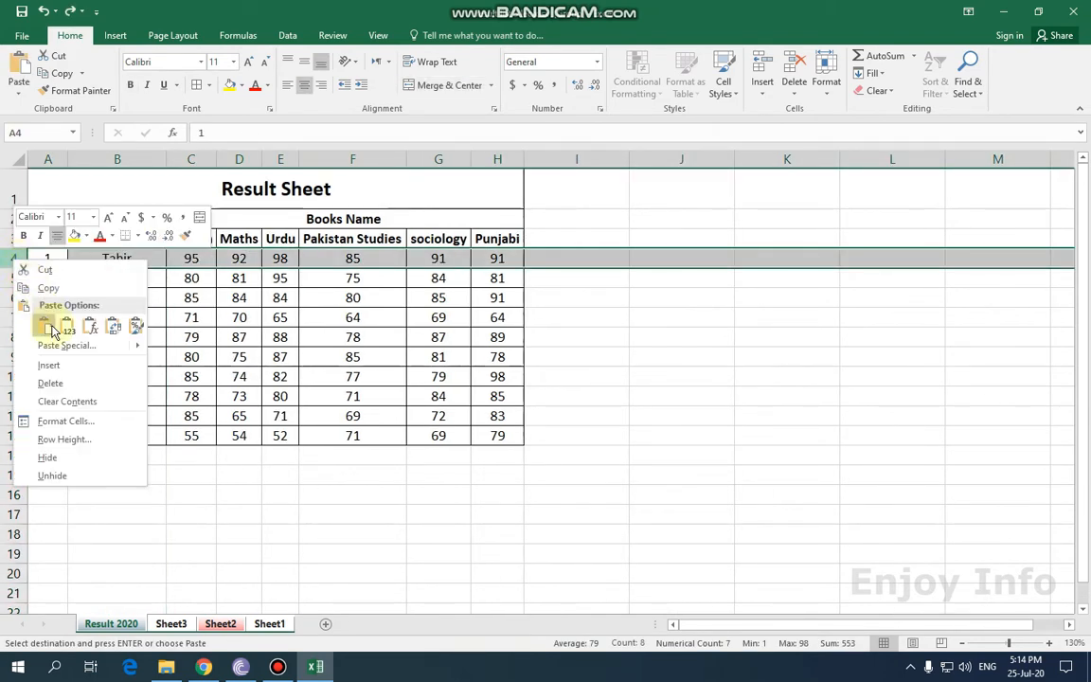
left_click(66, 361)
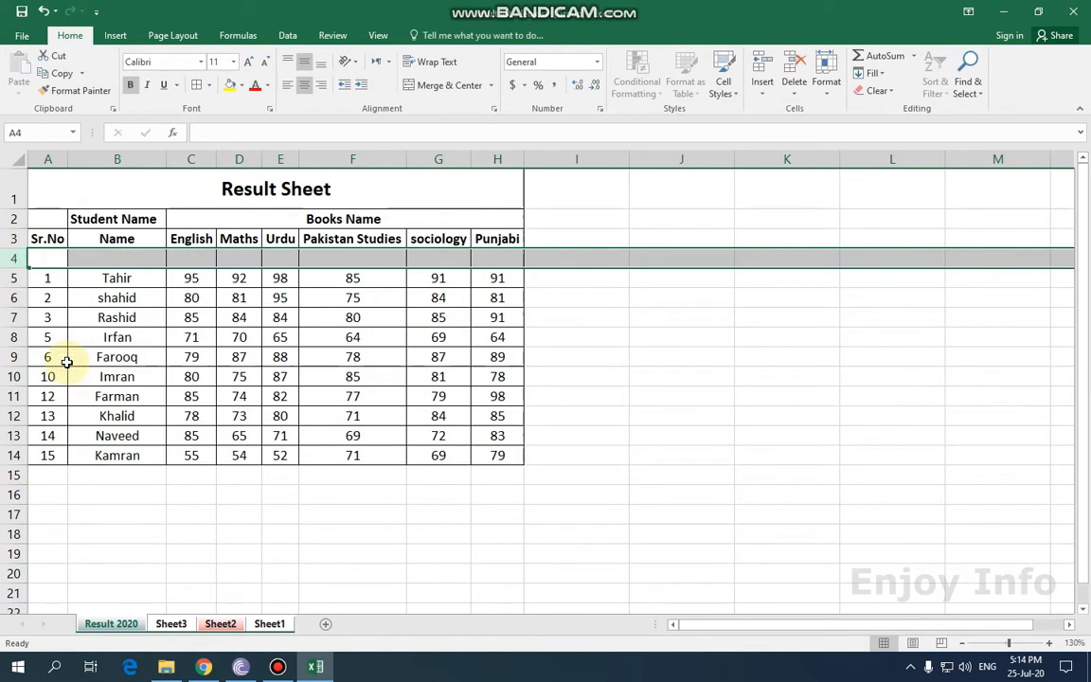
left_click(112, 264)
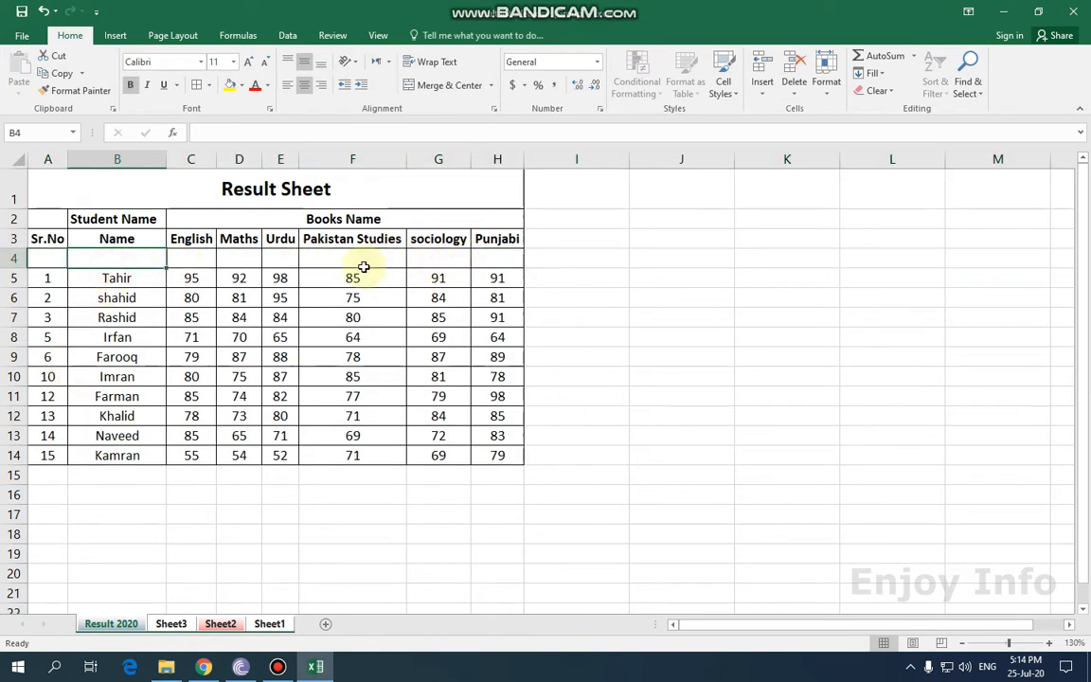
Step: Enter serial number 0 and the student's name in cells A4 and B4 of the grouped sheets
left_click(33, 259)
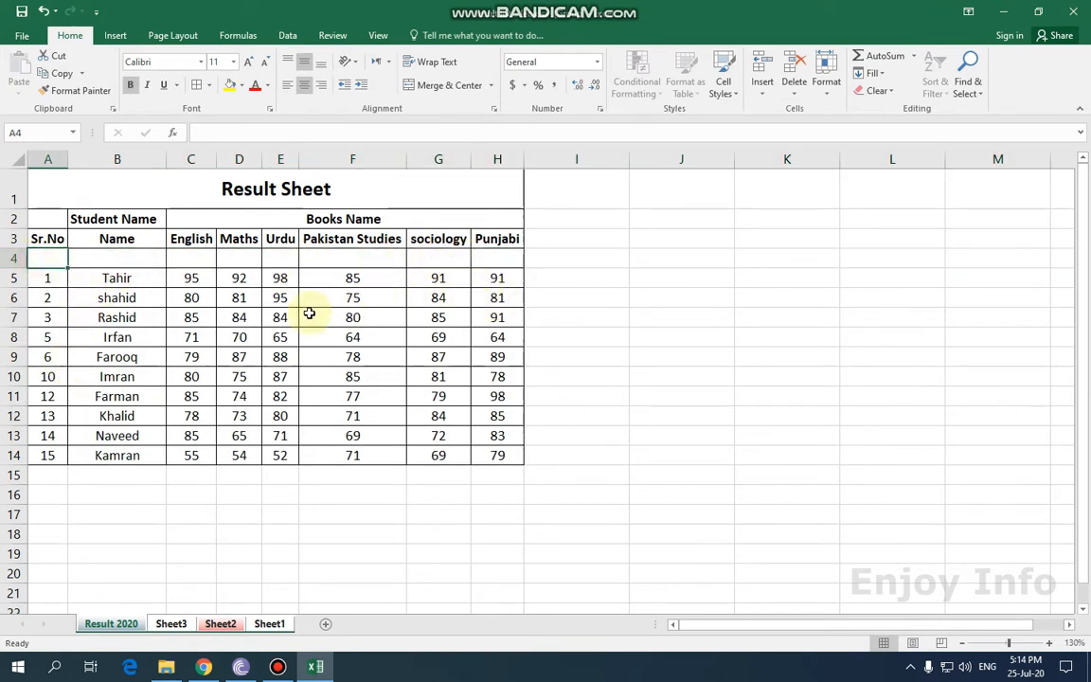
type("0")
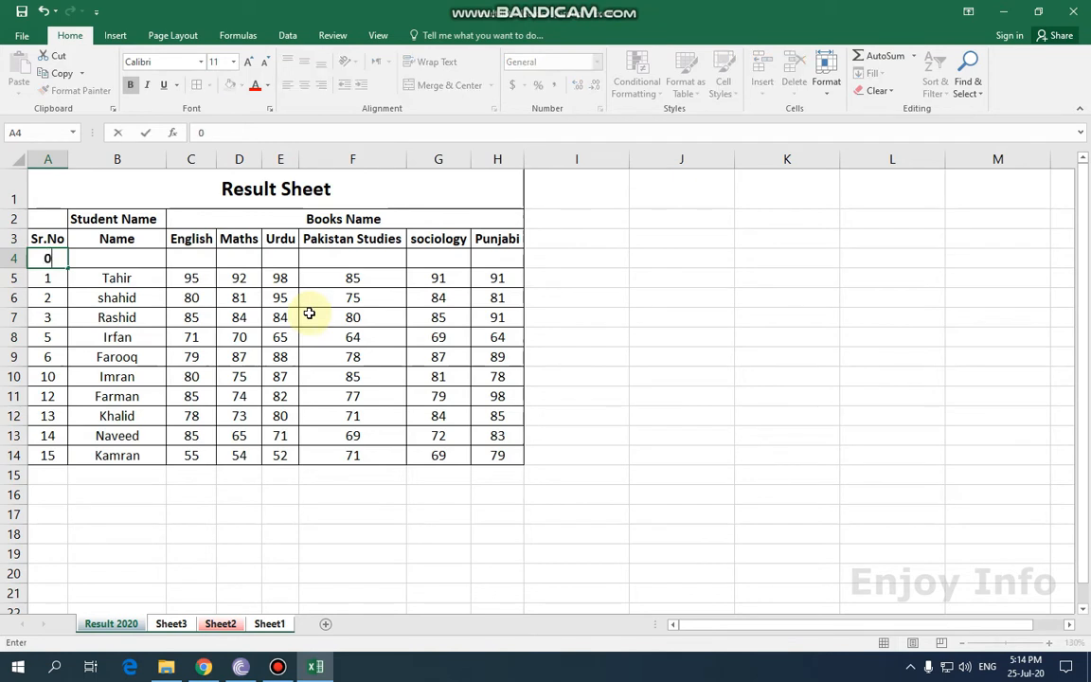
key("Tab")
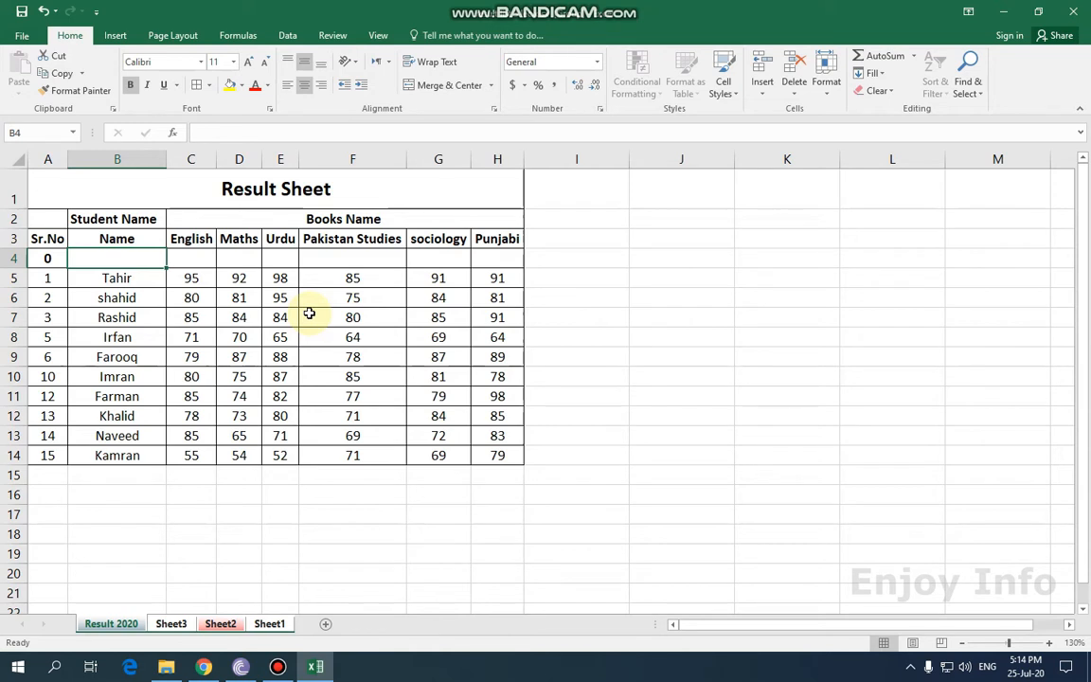
type("yasir")
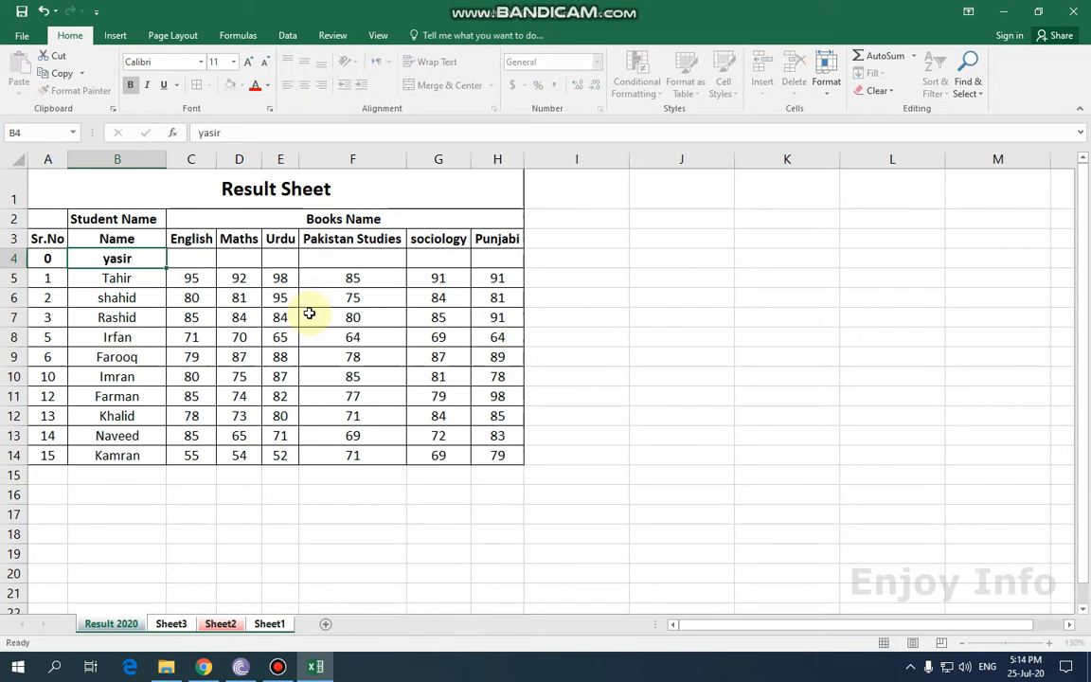
key("Tab")
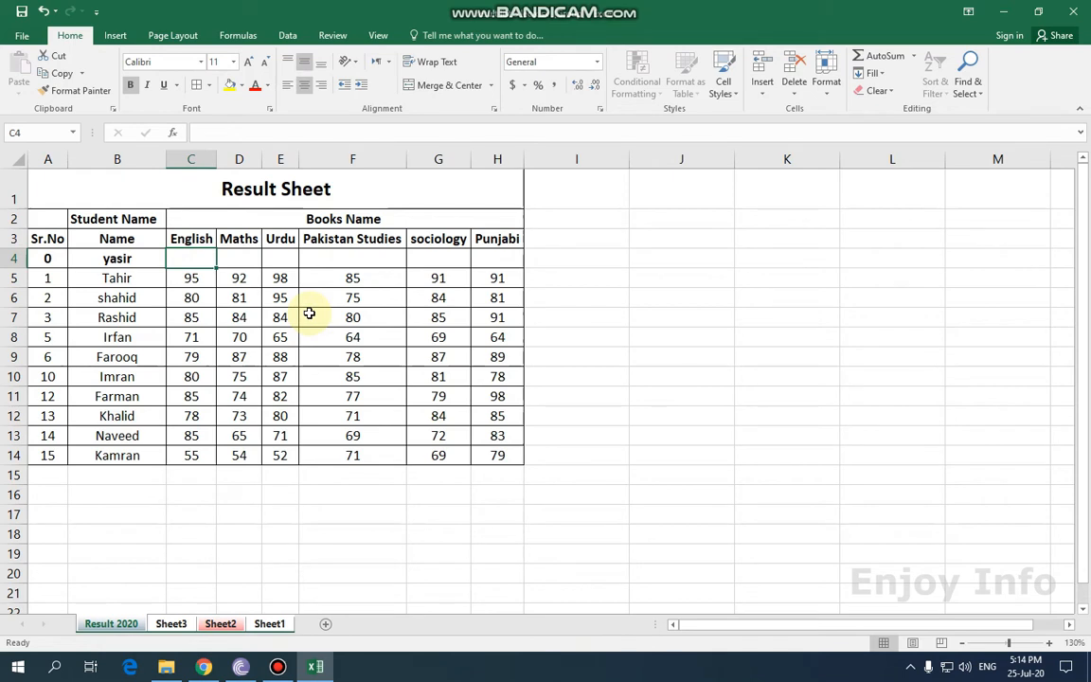
Step: Fill C4 to H4 with the marks 78, 45, 45, 54, 45 and 54 for English through Punjabi
type("78")
key("Tab")
type("45")
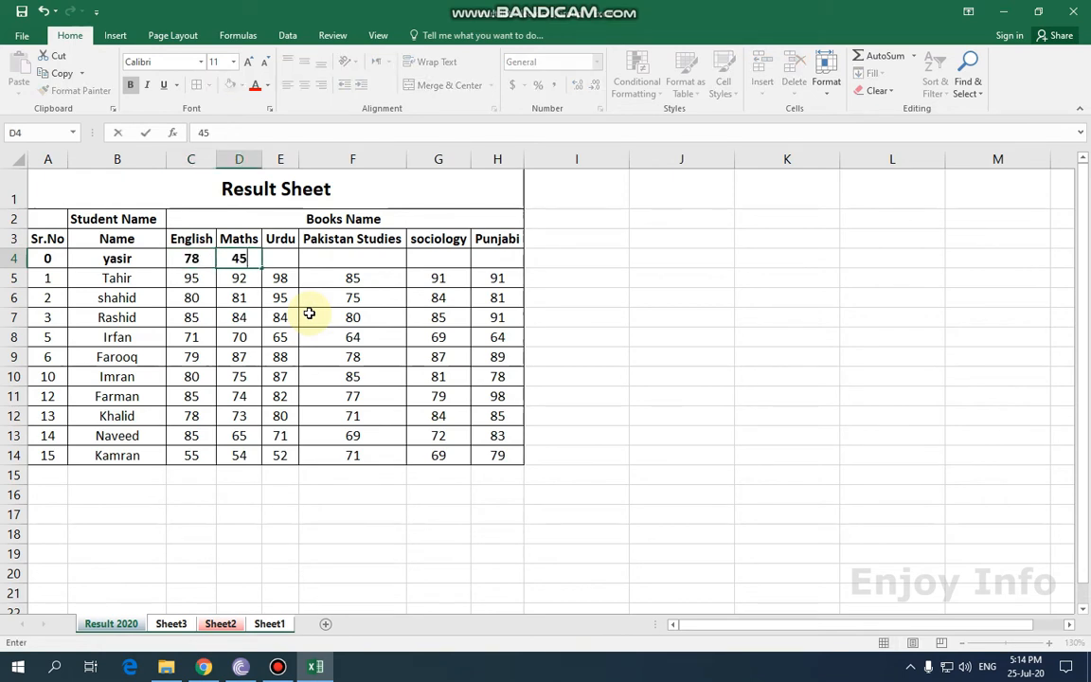
key("Tab")
type("45")
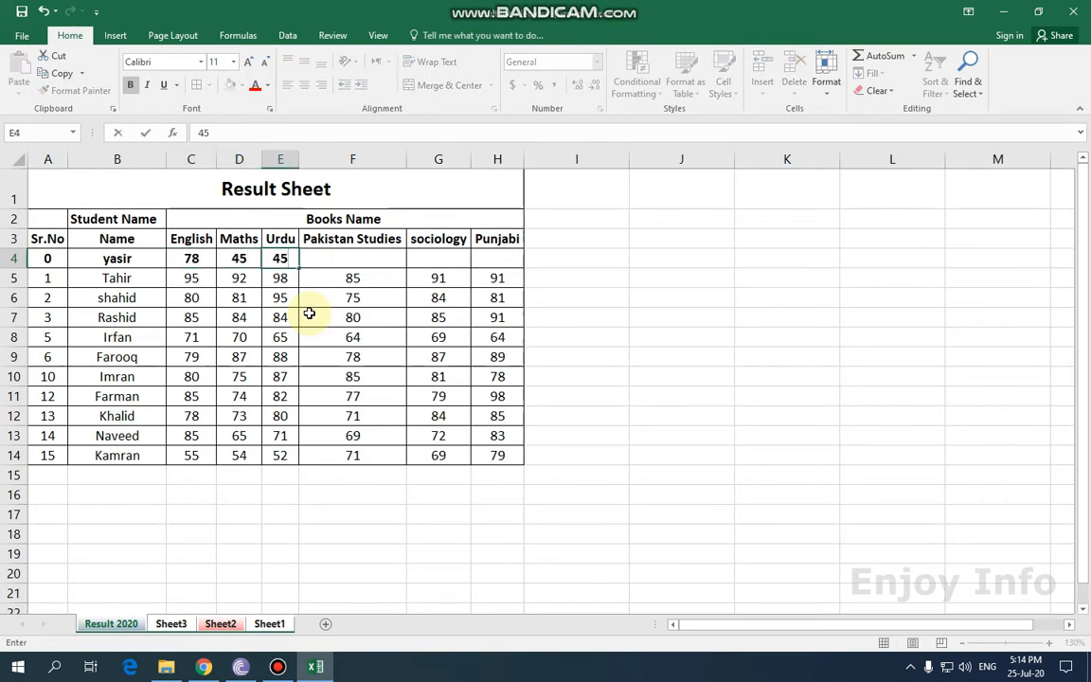
key("Tab")
type("54")
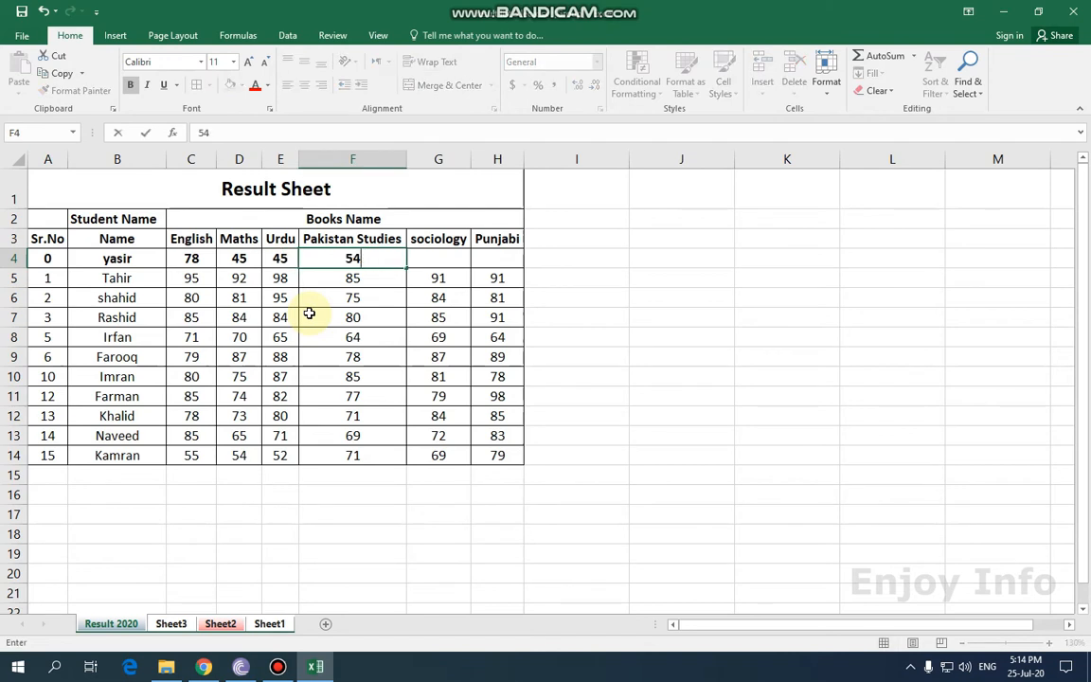
key("Tab")
type("45")
key("Tab")
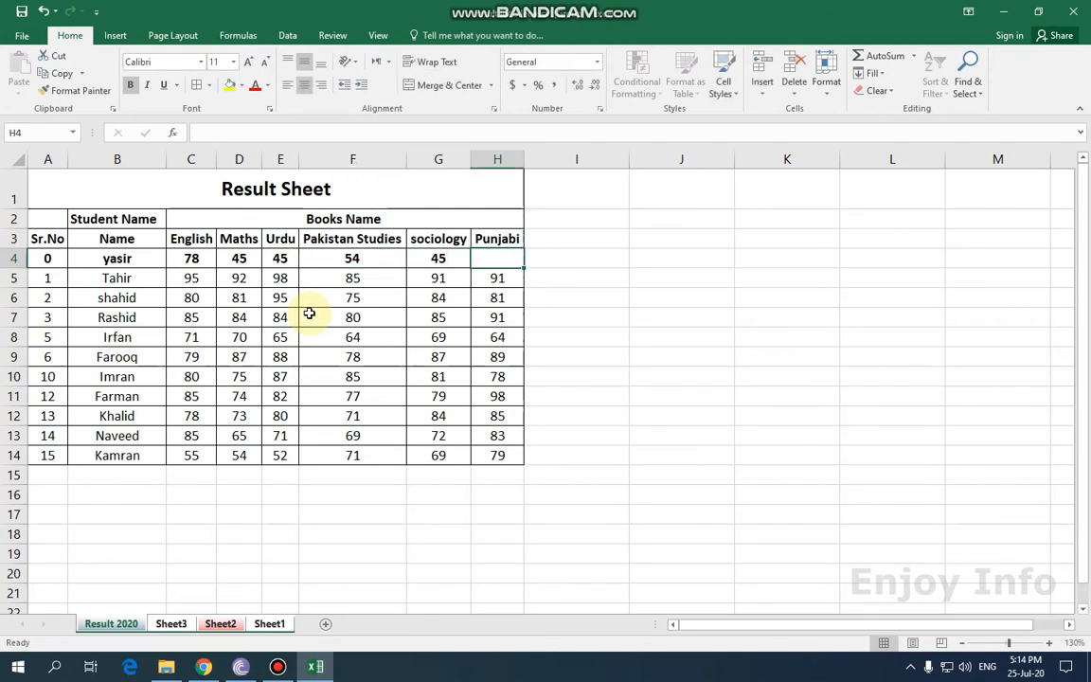
type("54")
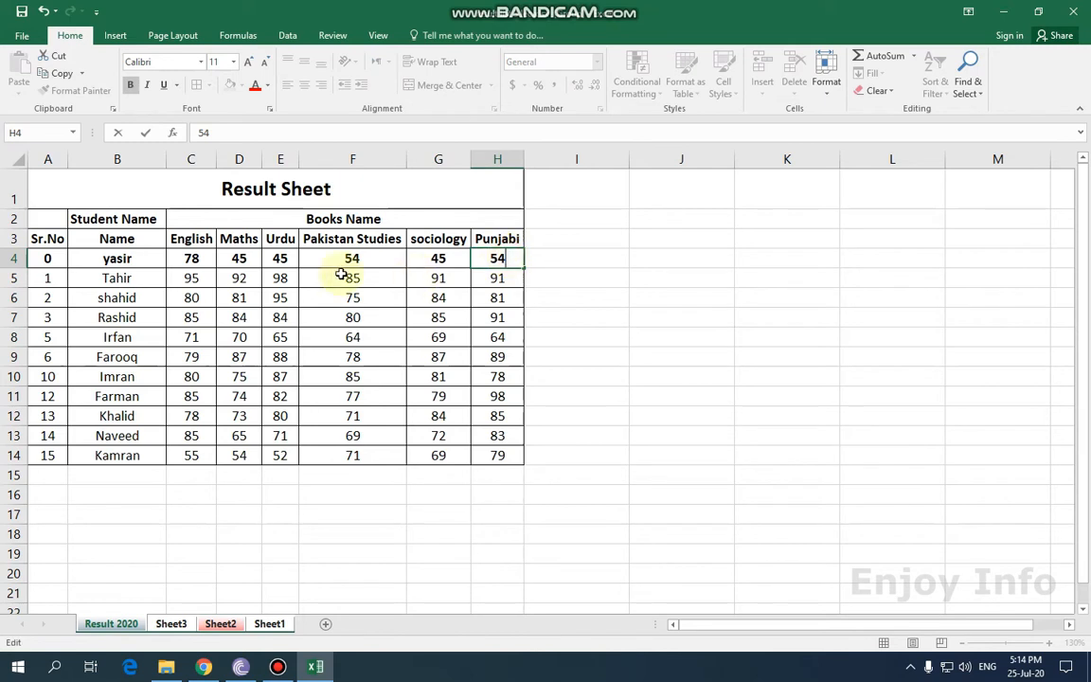
left_click(519, 257)
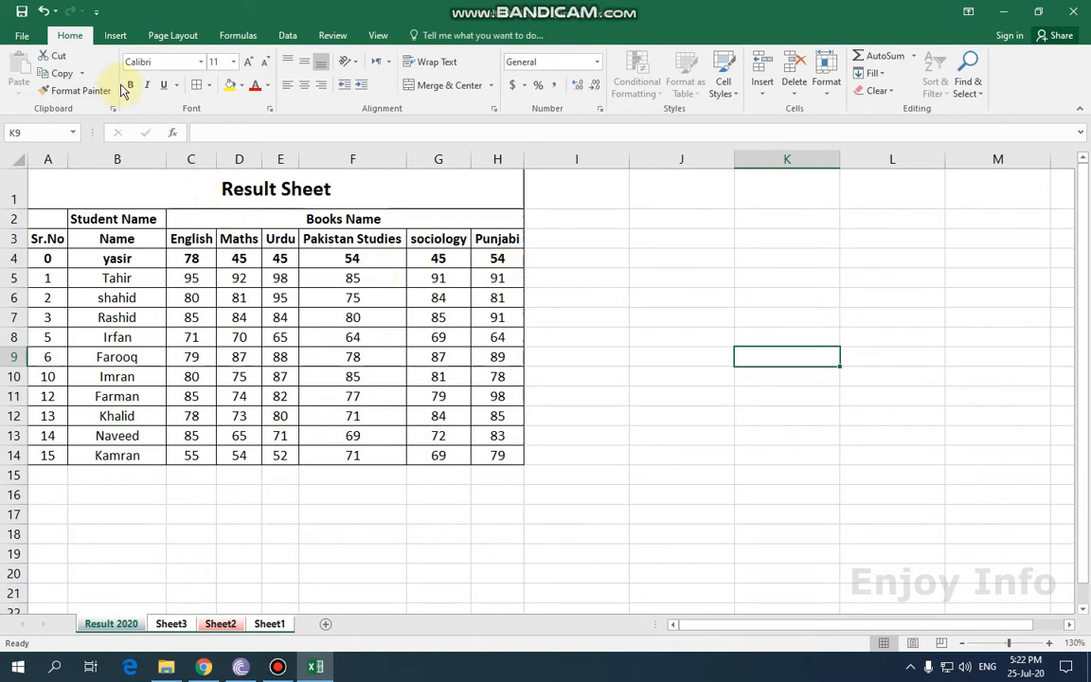
Step: Remove the bold formatting from the new student row, cells A4 to H4
left_click(48, 258)
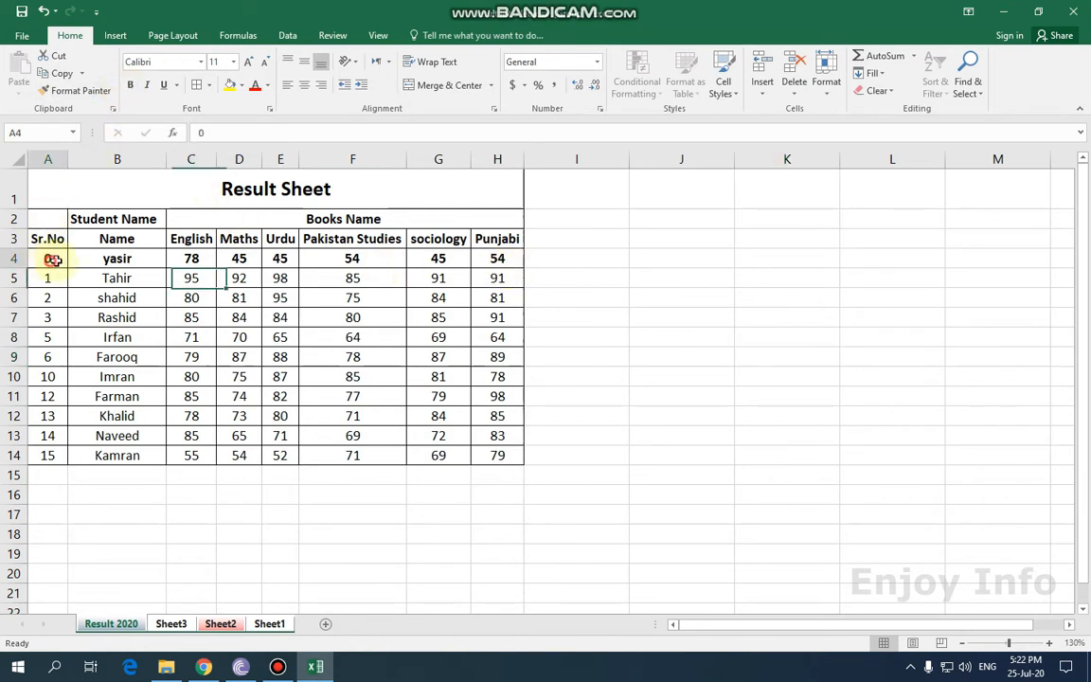
left_click(467, 257)
left_click(486, 259)
left_click(42, 253, "shift")
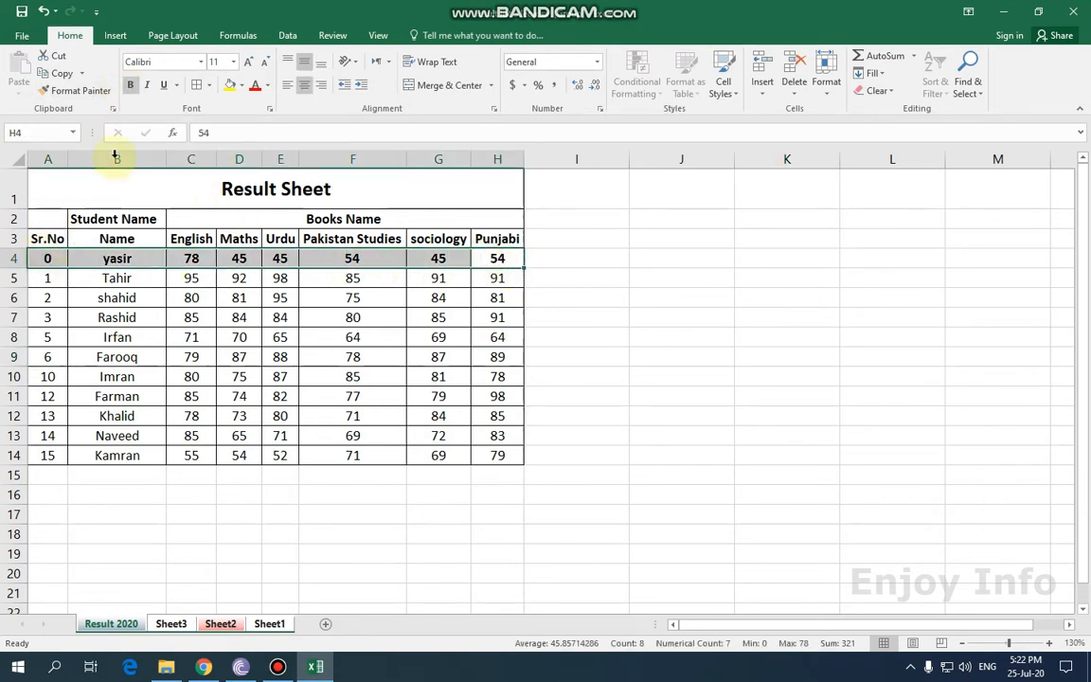
left_click(130, 84)
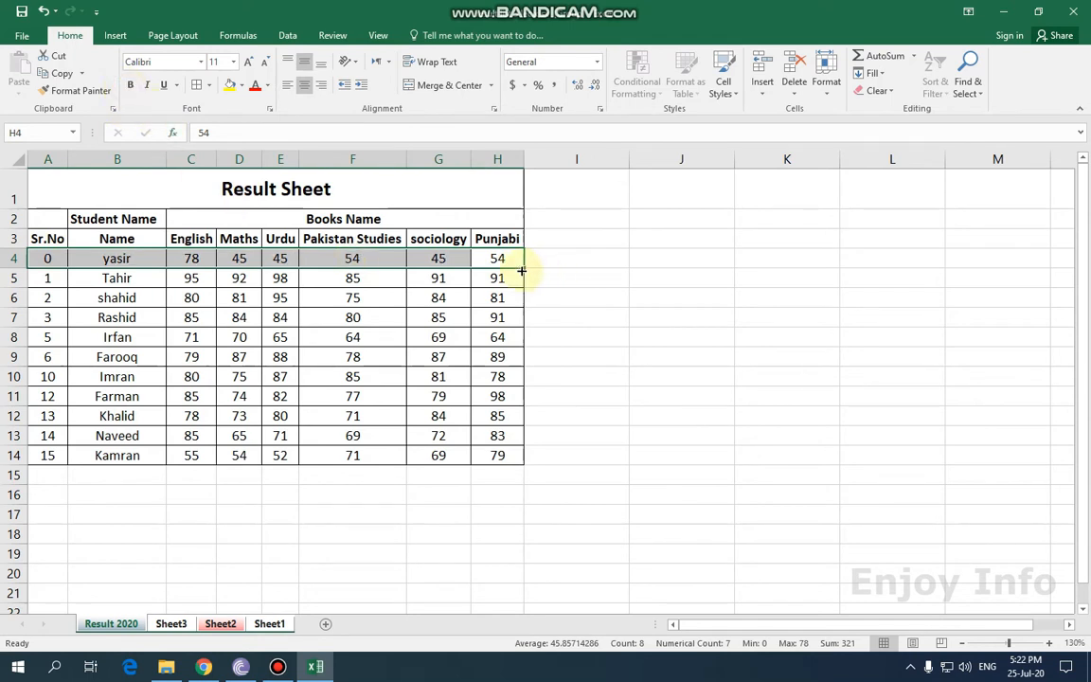
left_click(596, 355)
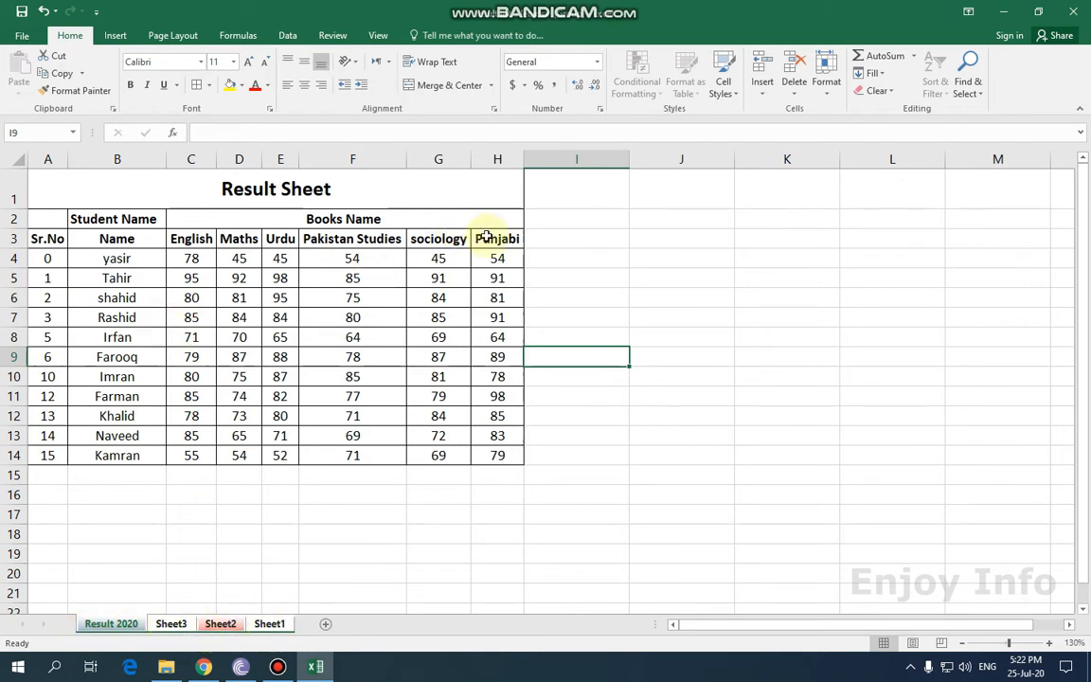
Step: Fill the column heading cells A3 to H3 with gray in the grouped sheets
left_click_drag(521, 243, 33, 239)
left_click(241, 86)
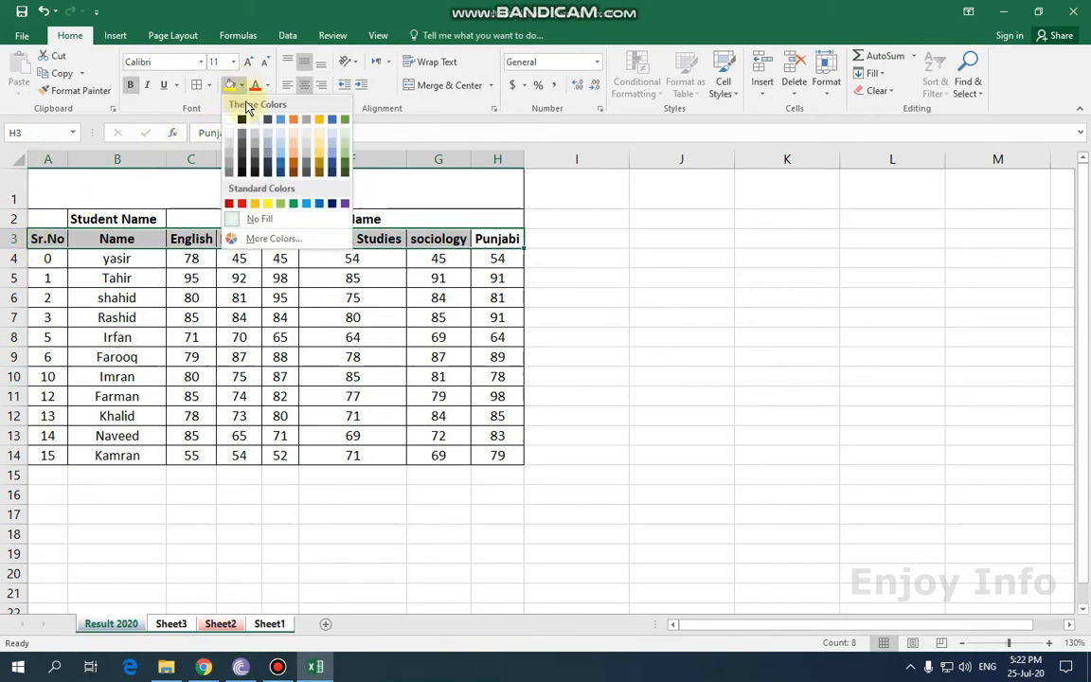
left_click(307, 122)
left_click(598, 262)
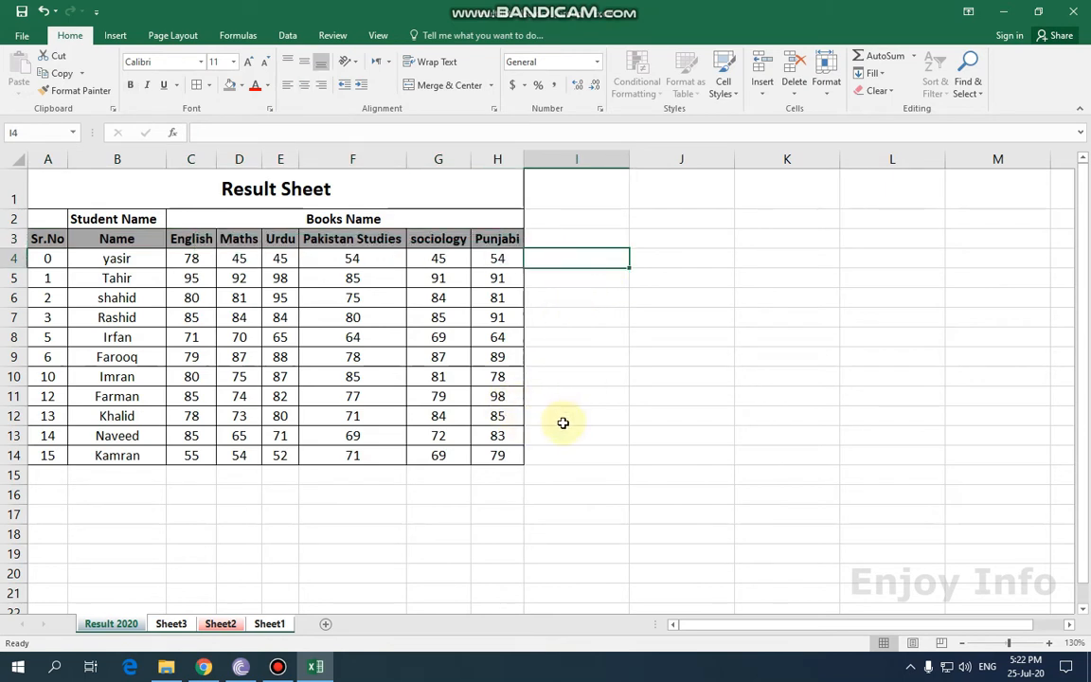
left_click(430, 517)
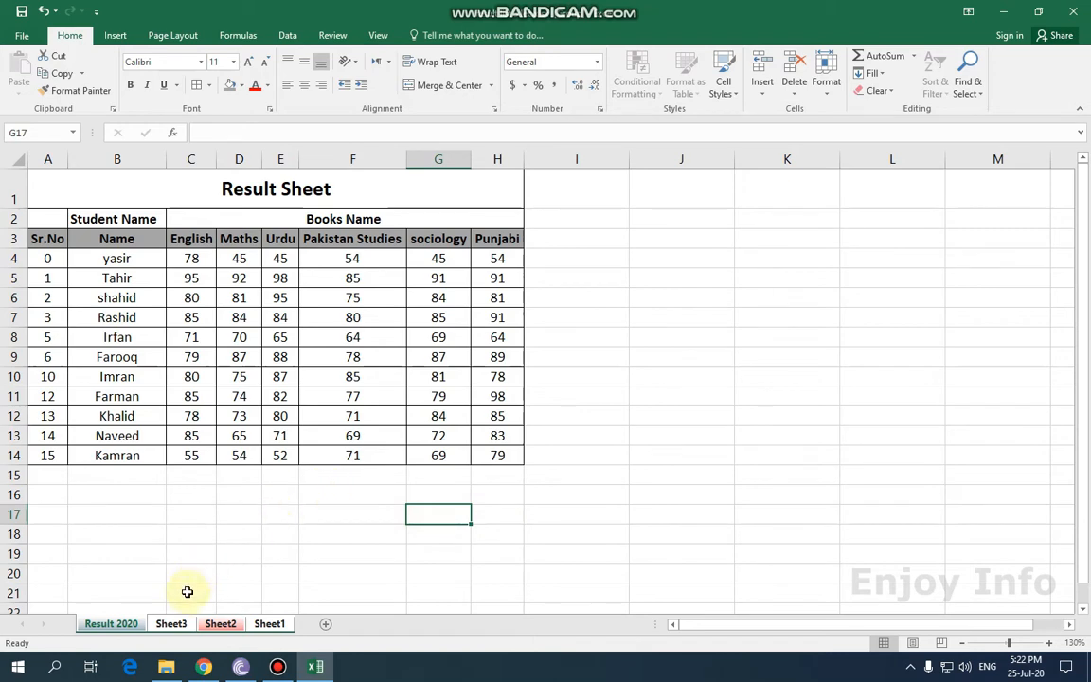
Step: Ungroup the worksheets and check the new row and heading fill on Sheet3, Sheet2 and Sheet1
left_click(171, 625)
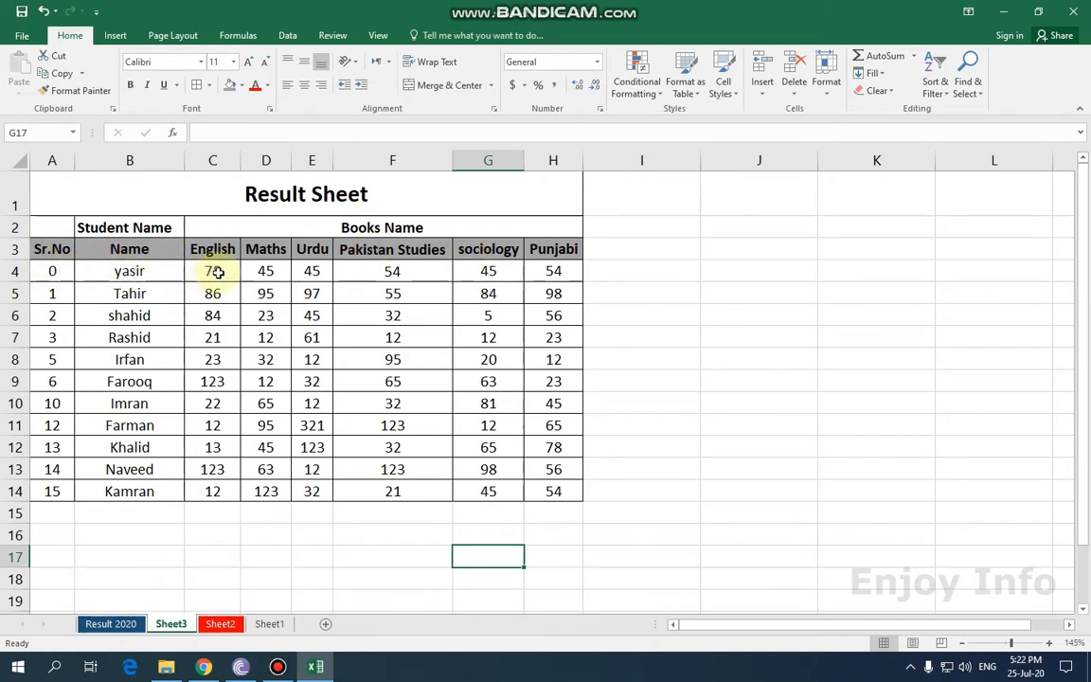
left_click(218, 625)
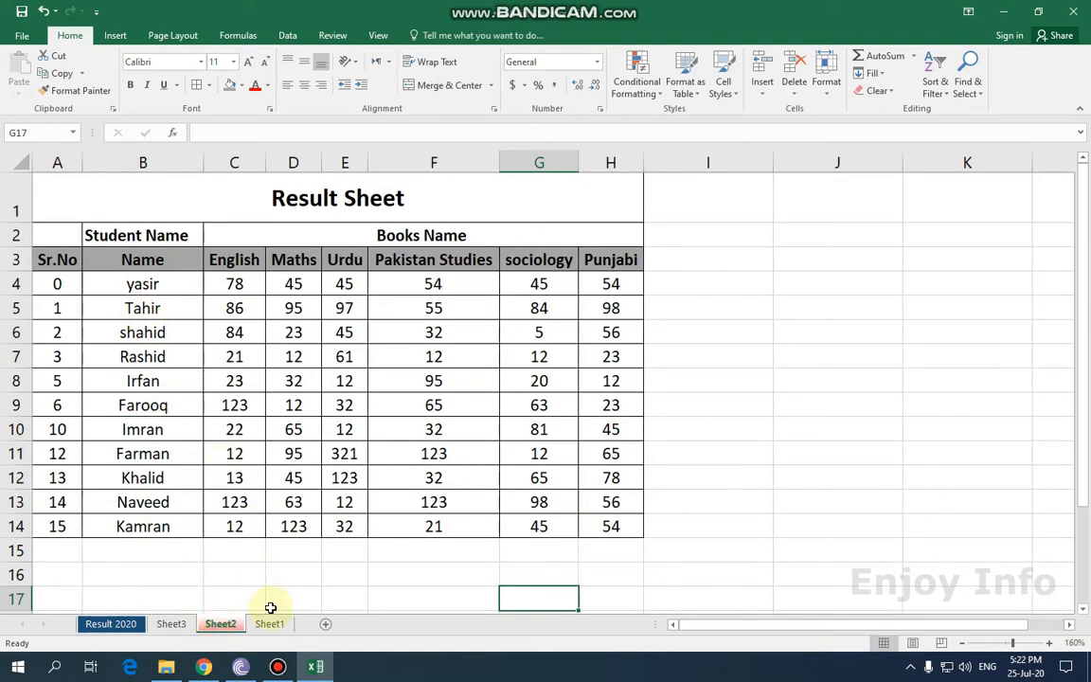
left_click(273, 625)
Step: Set the tab color of Sheet3 to the near-black theme shade
right_click(171, 625)
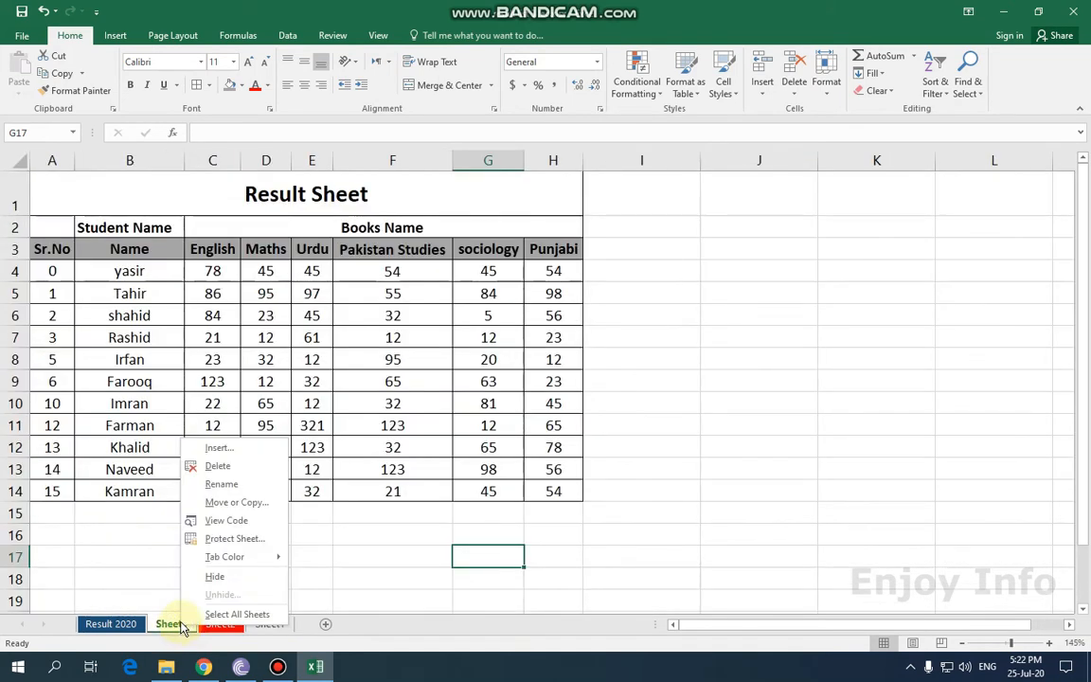
mouse_move(237, 559)
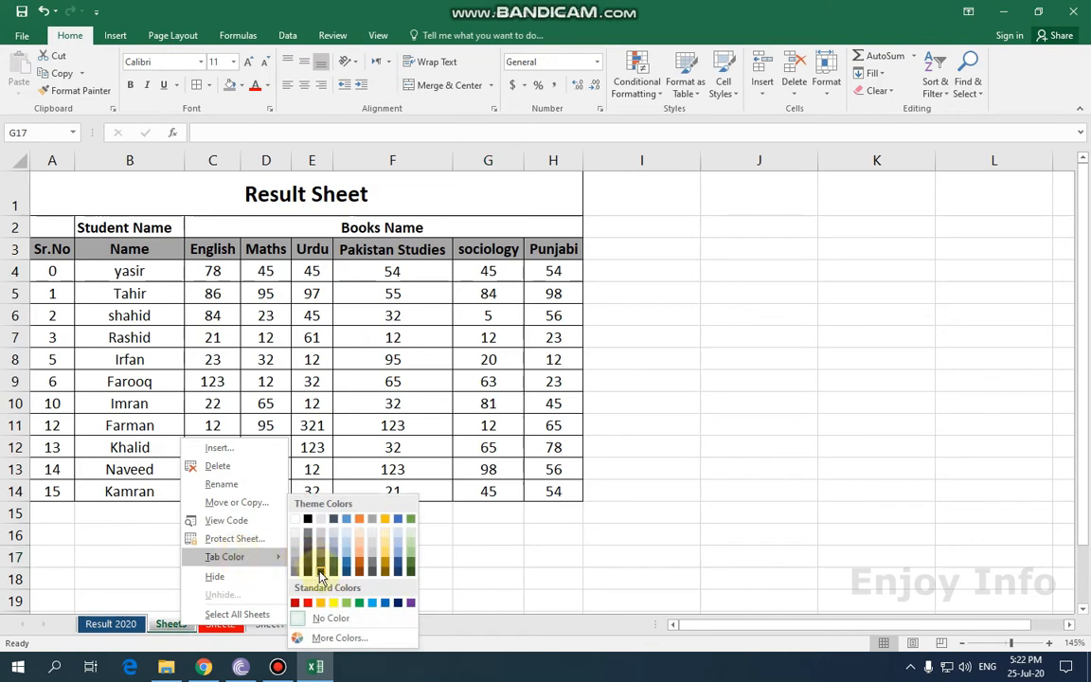
left_click(320, 574)
Step: Set the tab color of Sheet1 to blue
left_click(268, 624)
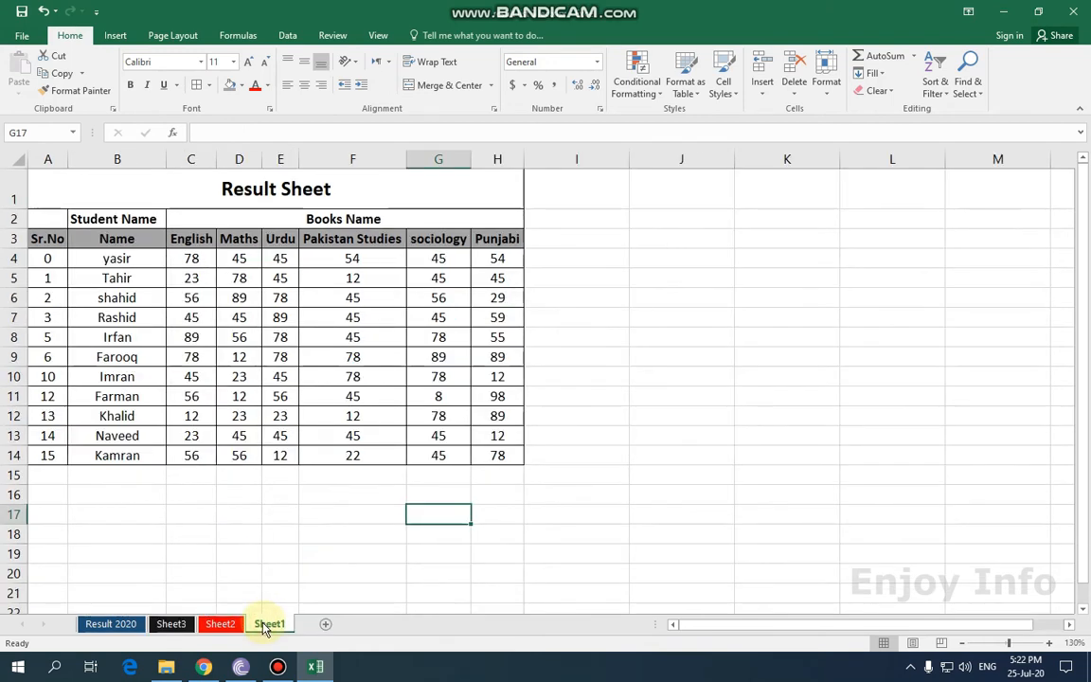
right_click(269, 623)
mouse_move(341, 556)
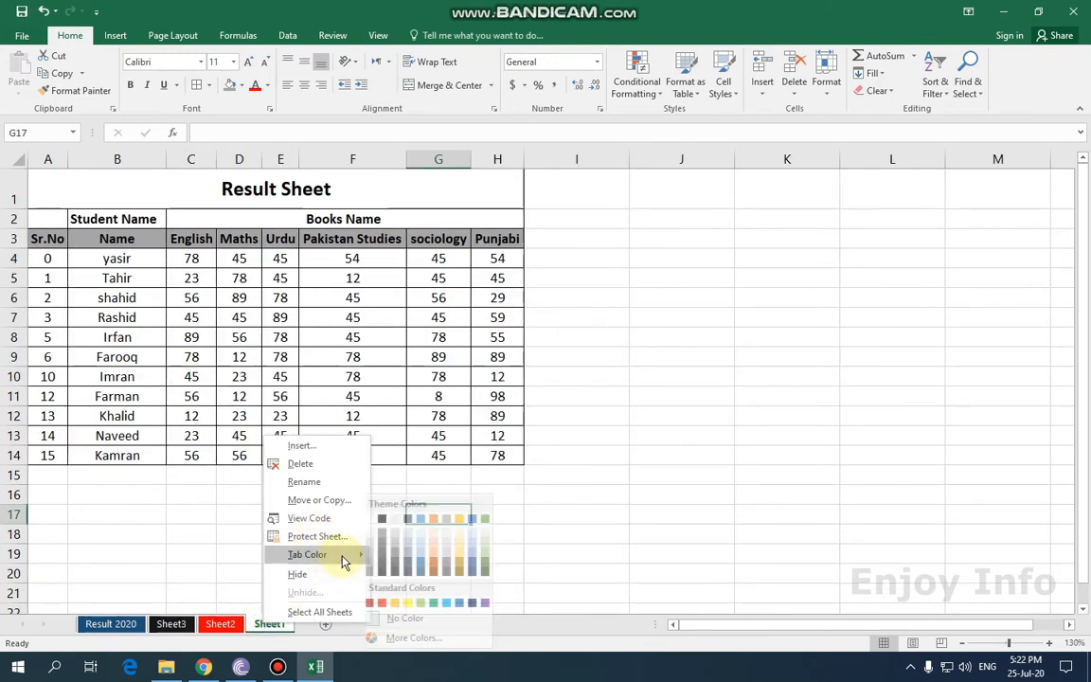
left_click(429, 530)
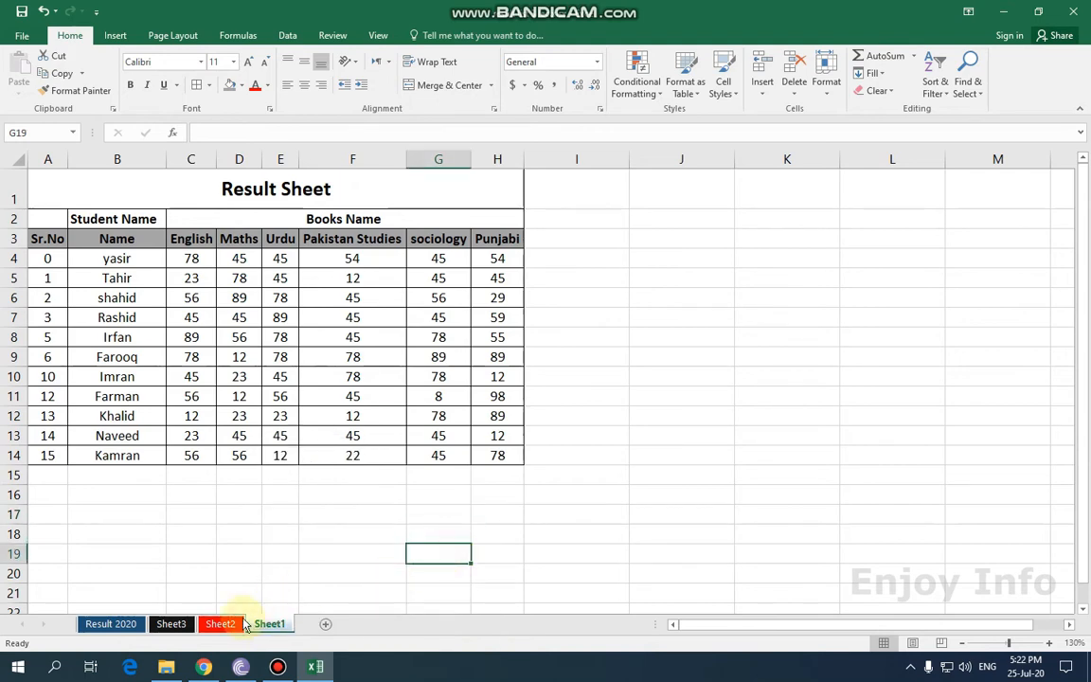
Step: Look through Result 2020, Sheet3, Sheet2 and Sheet1 to compare their tab colors
left_click(227, 624)
left_click(170, 625)
left_click(110, 625)
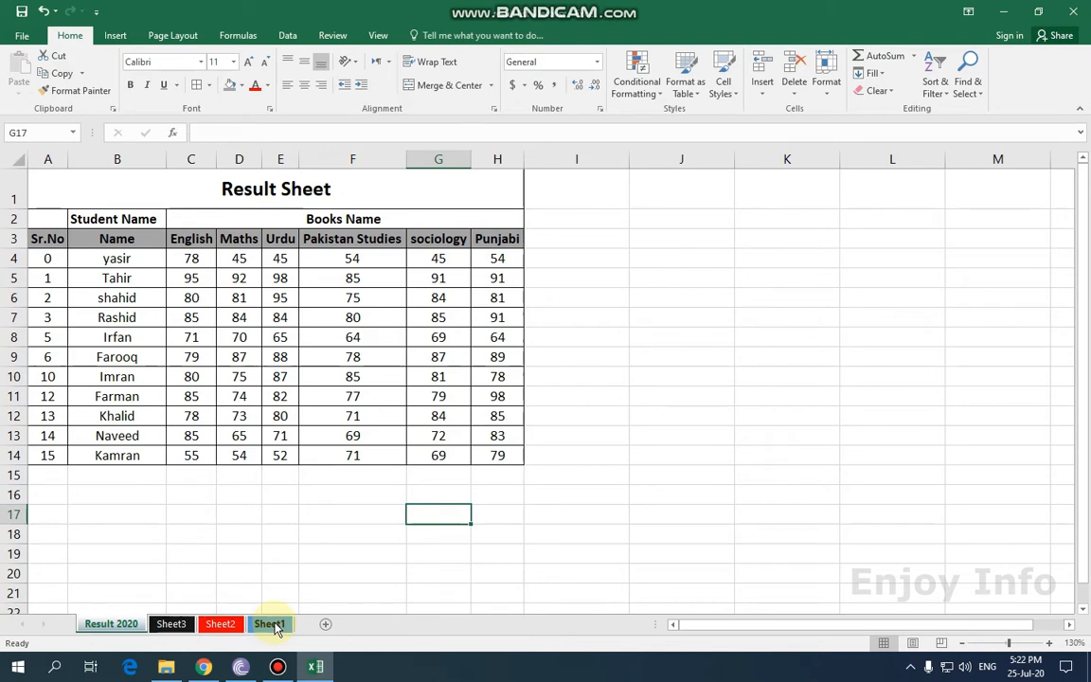
left_click(170, 626)
left_click(232, 625)
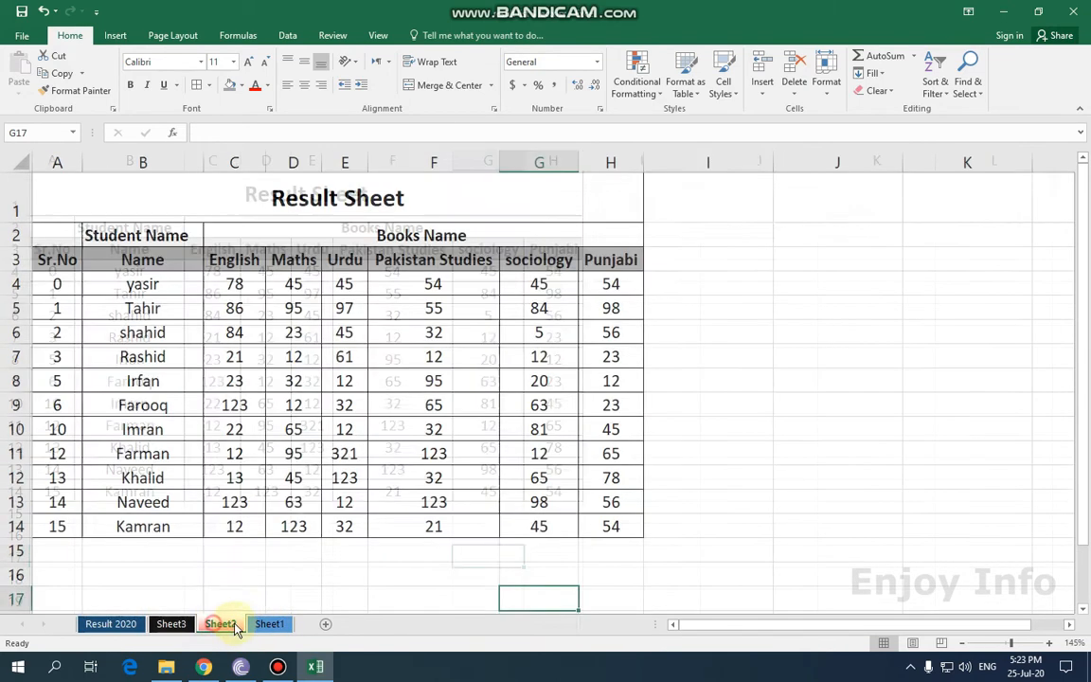
left_click(170, 625)
left_click(109, 624)
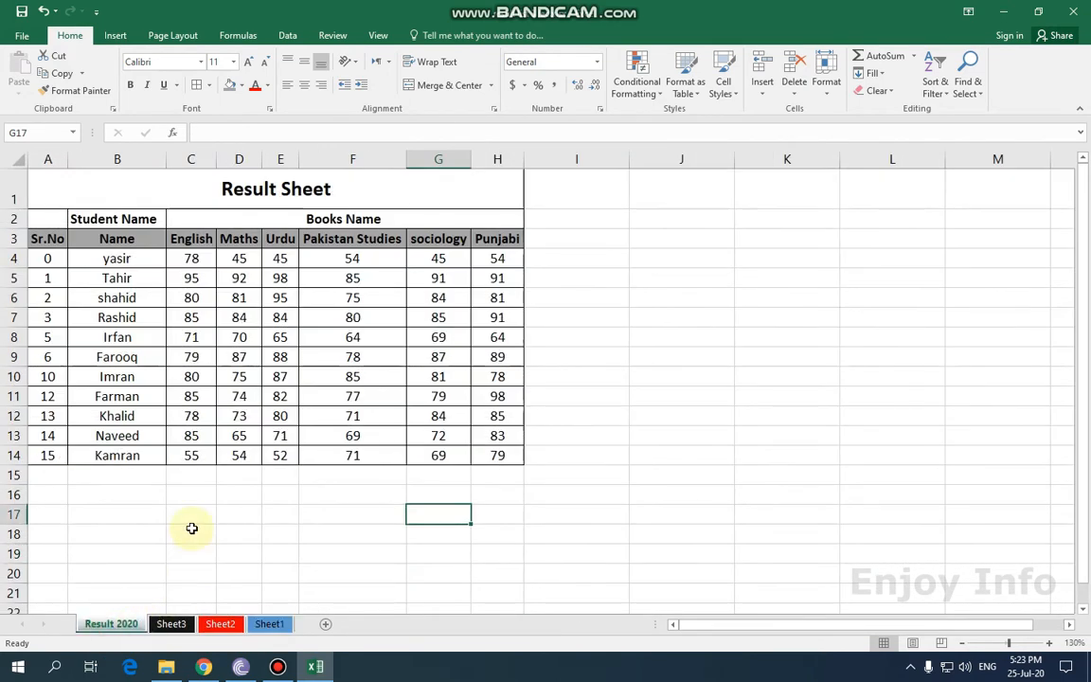
left_click(186, 624)
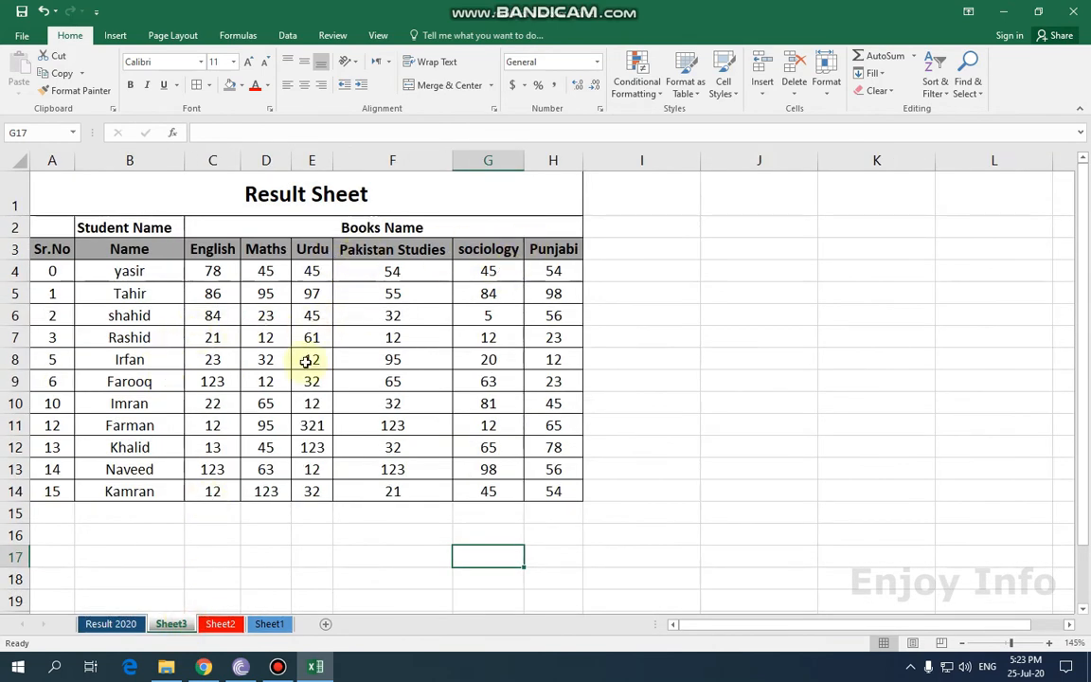
left_click(219, 624)
left_click(269, 624)
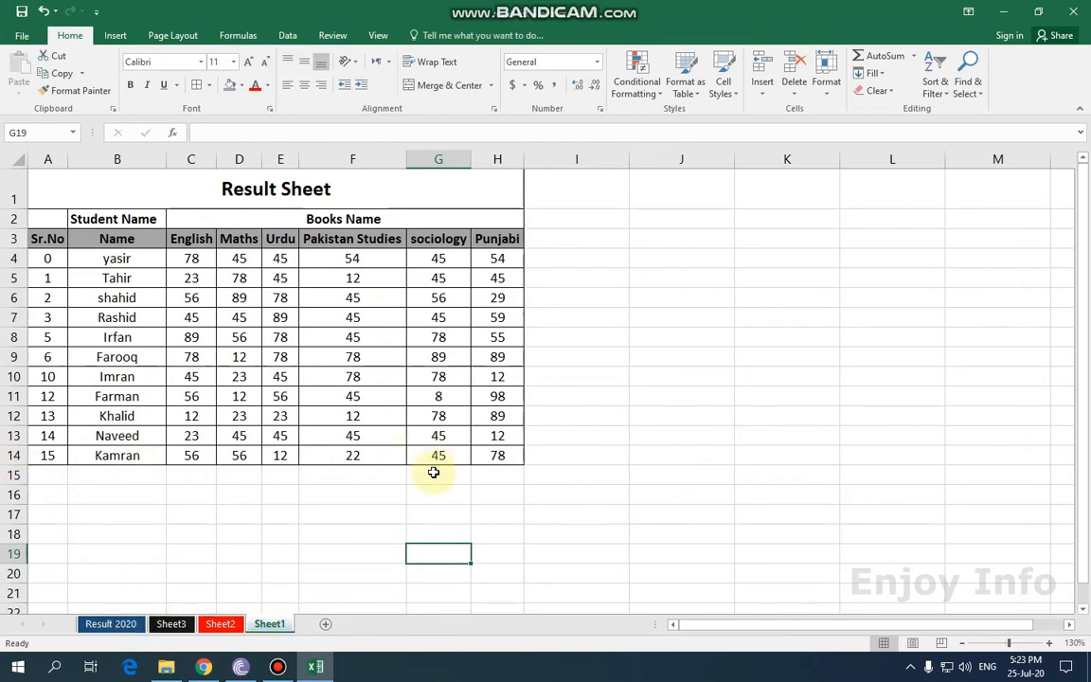
Step: Group all sheets from Result 2020 to Sheet1 and give cells A14 to H14 the automatic font color and an orange fill
left_click(110, 624)
left_click(270, 626, "shift")
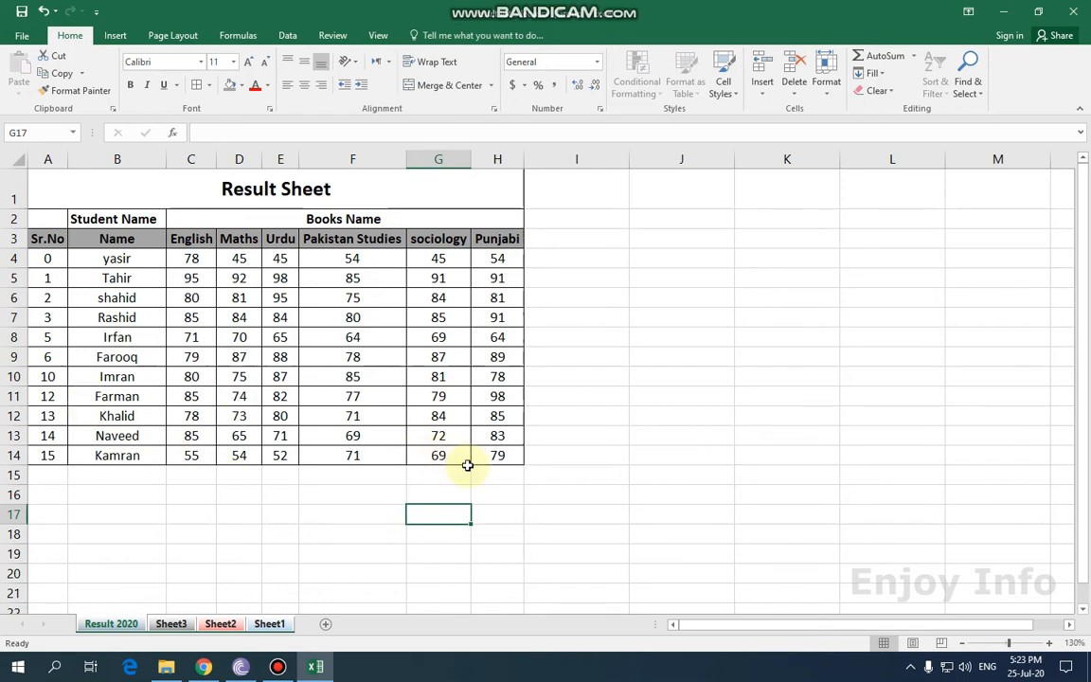
left_click_drag(513, 457, 47, 452)
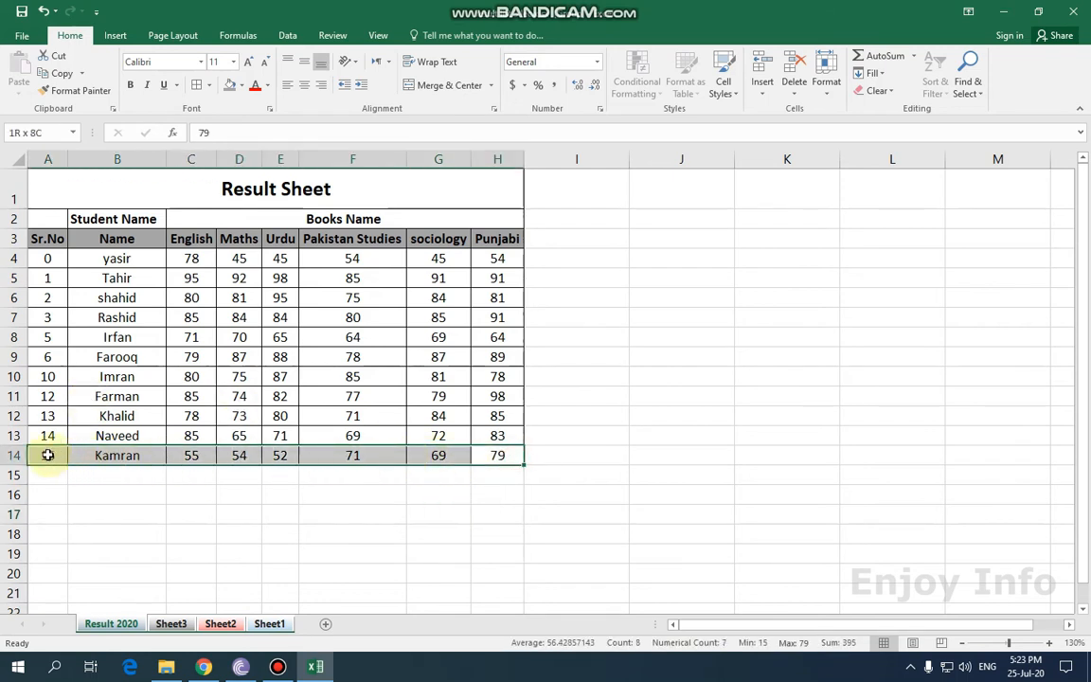
left_click(267, 85)
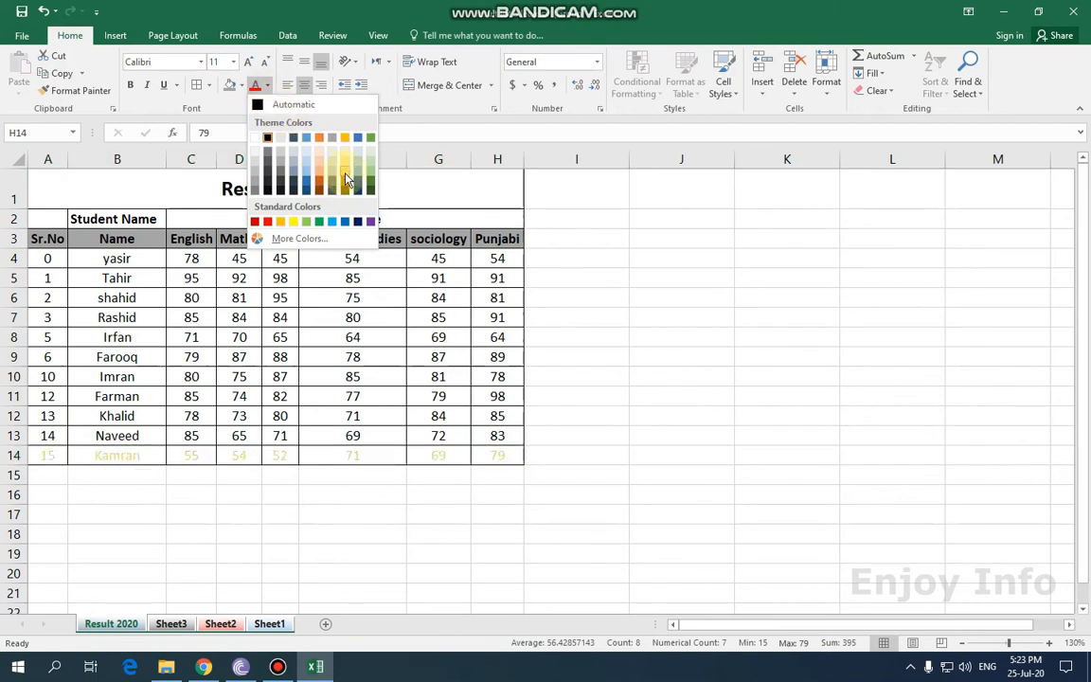
left_click(257, 102)
left_click(239, 85)
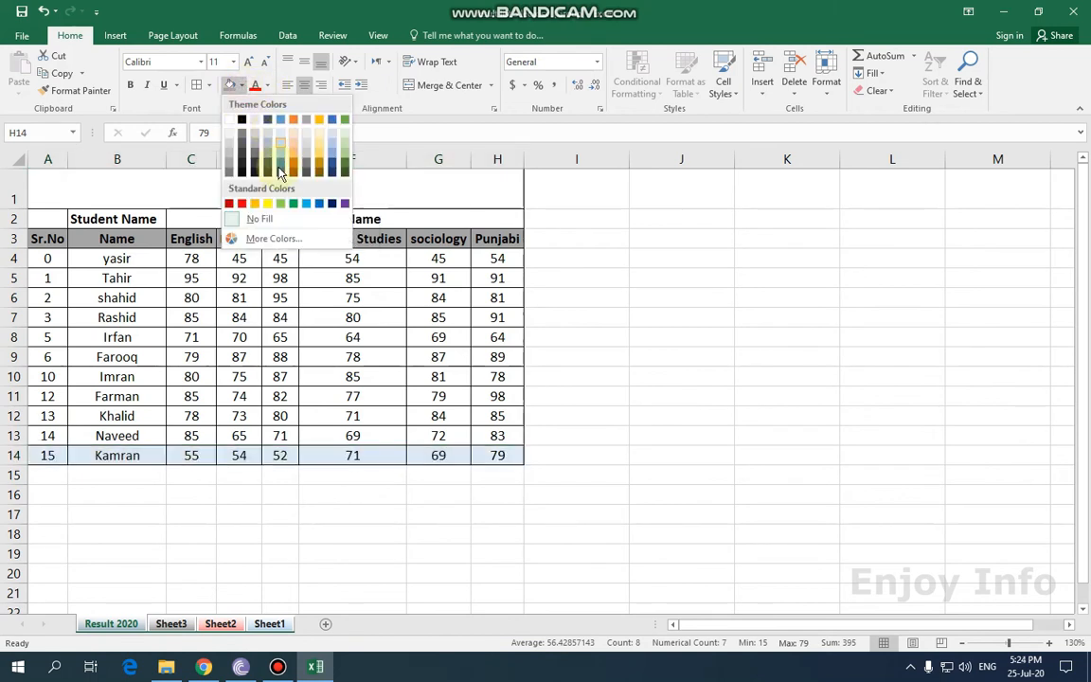
left_click(254, 203)
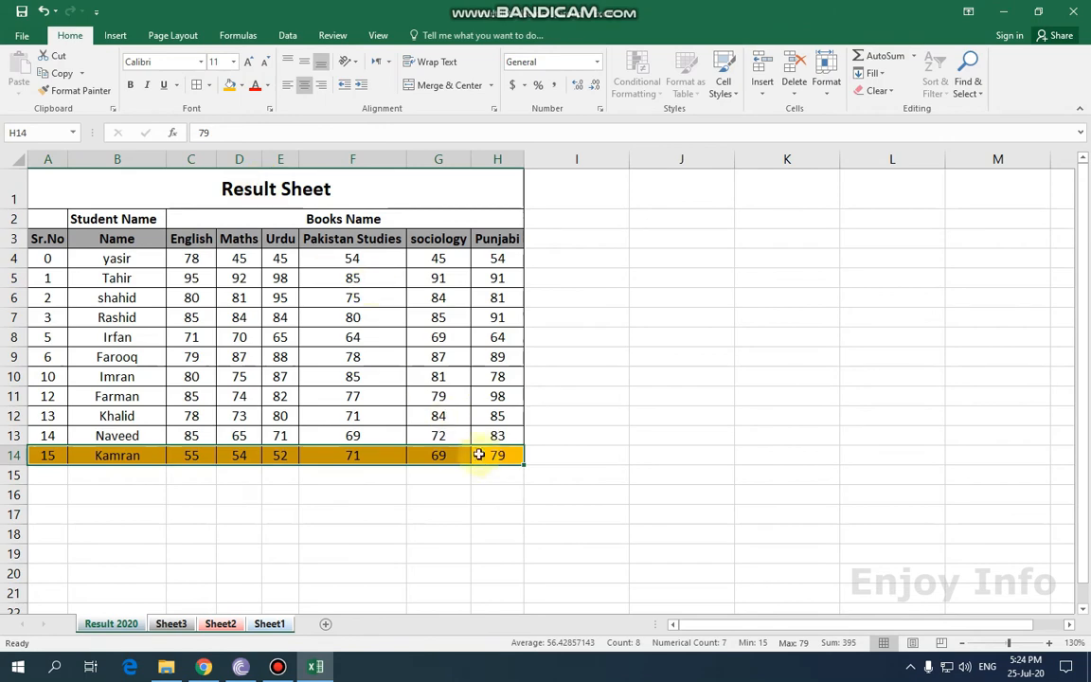
Step: Set the font color of the student rows, cells A4 to H13, to red in the grouped sheets
left_click_drag(501, 435, 53, 258)
left_click(267, 86)
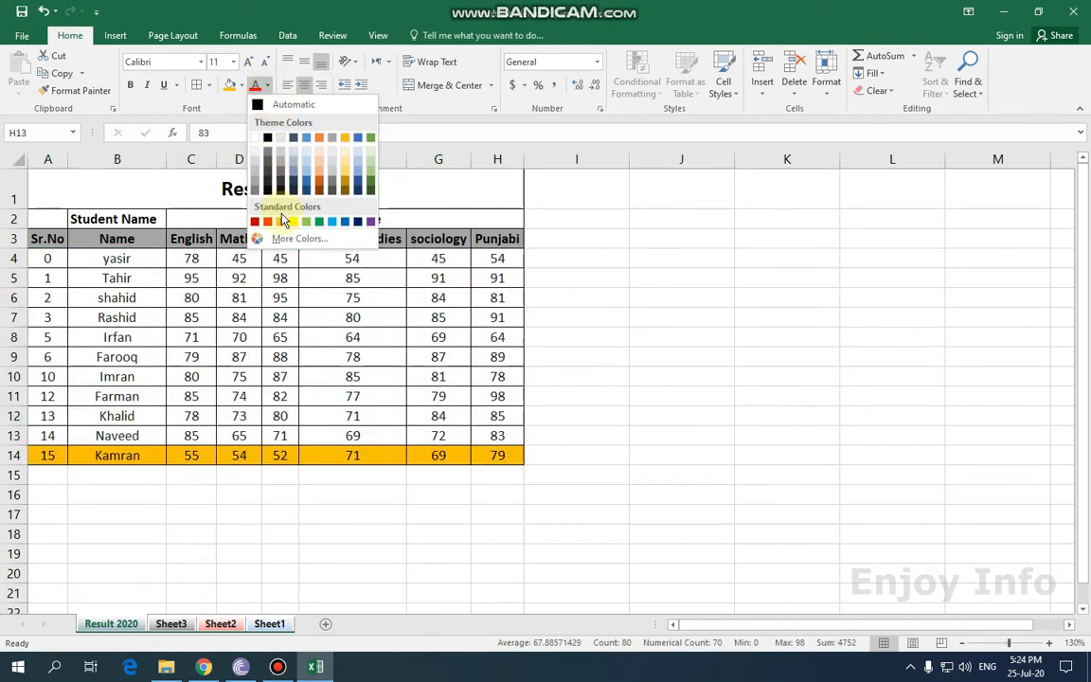
left_click(267, 223)
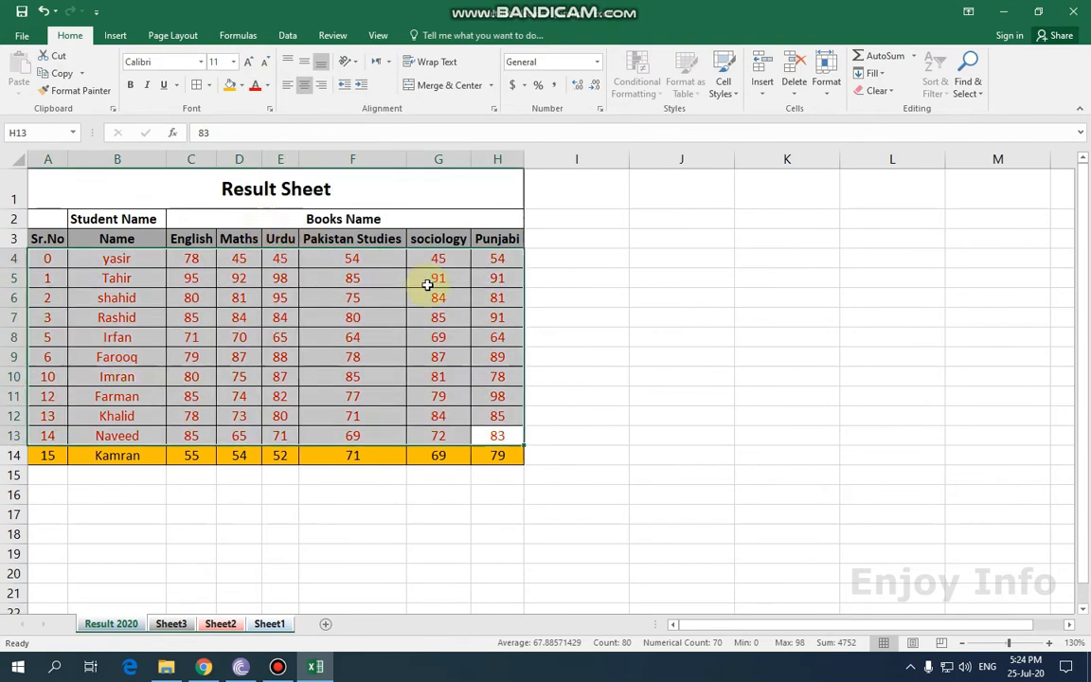
left_click(609, 287)
Step: Give the Result Sheet title in row 1 a dark blue-gray fill and white text
left_click(421, 185)
left_click(267, 86)
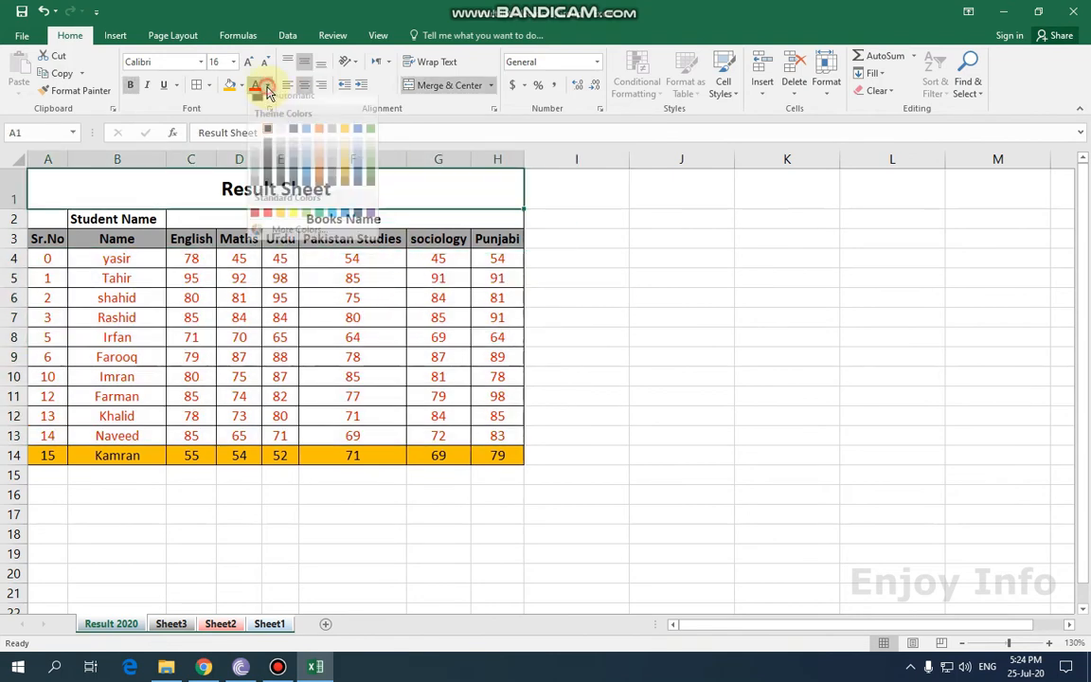
left_click(241, 85)
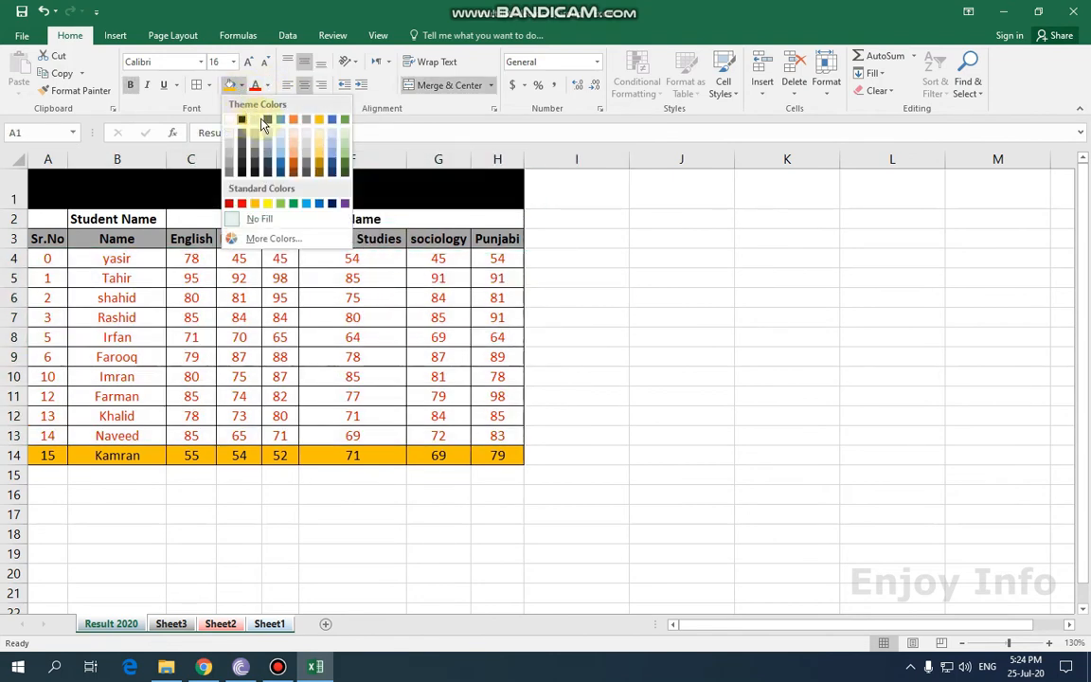
left_click(267, 120)
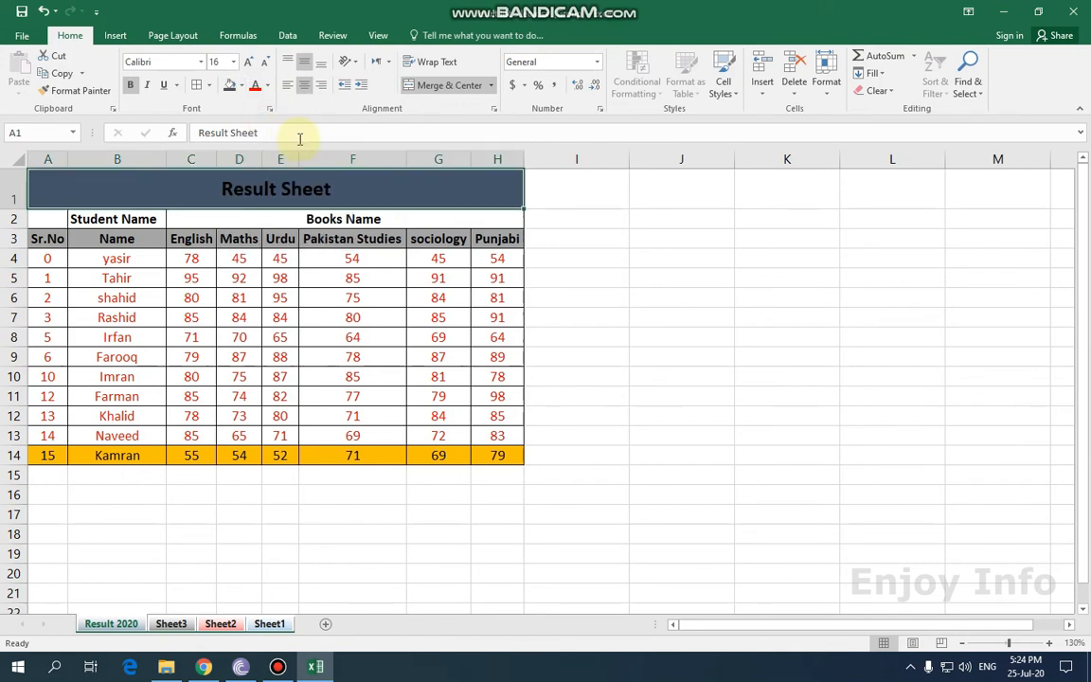
left_click(267, 86)
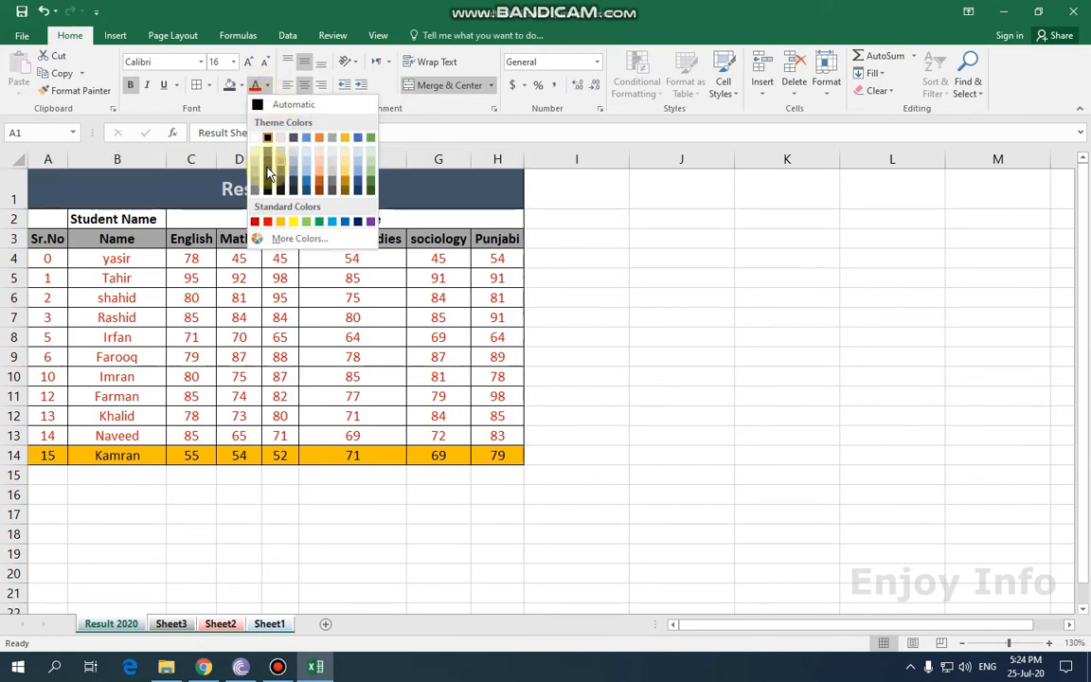
left_click(256, 140)
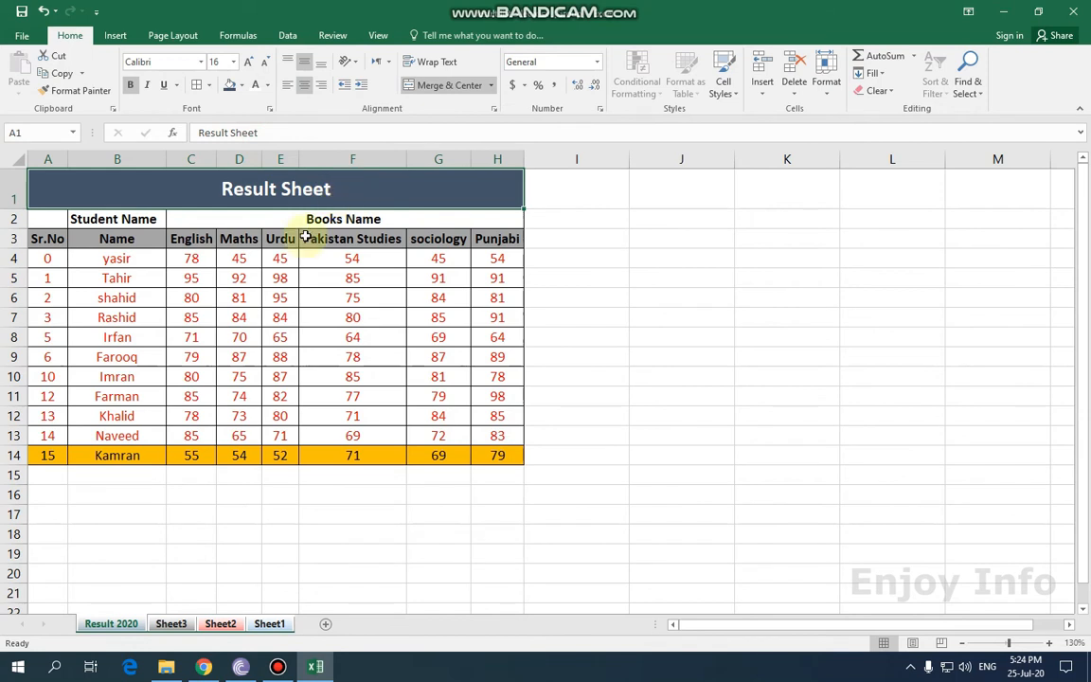
left_click_drag(399, 219, 94, 216)
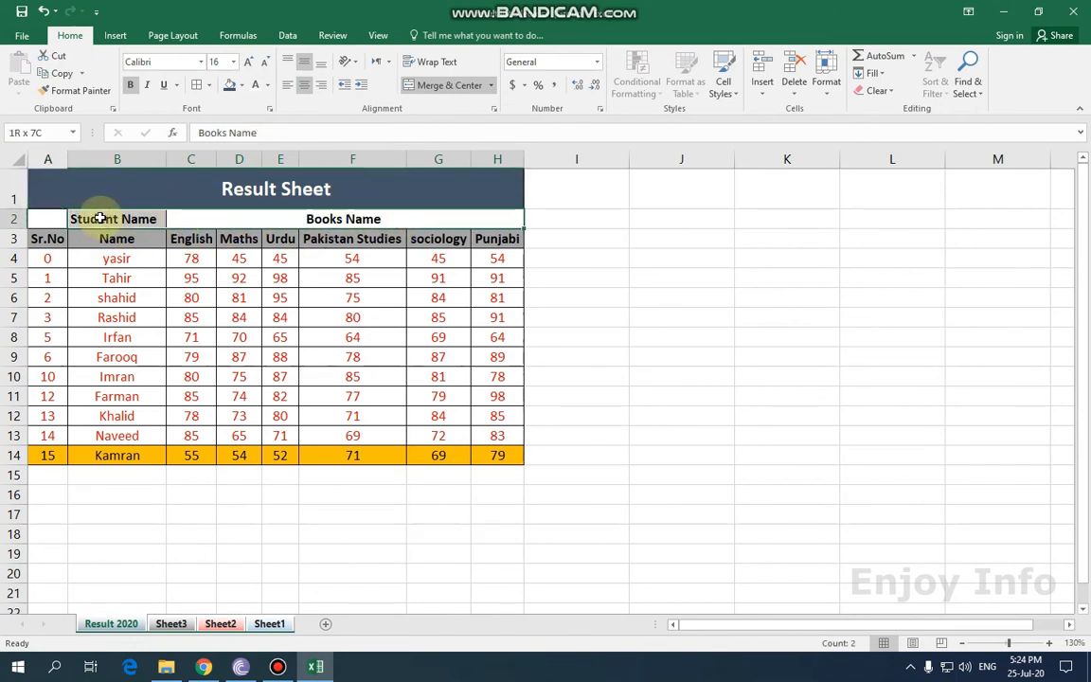
left_click(242, 85)
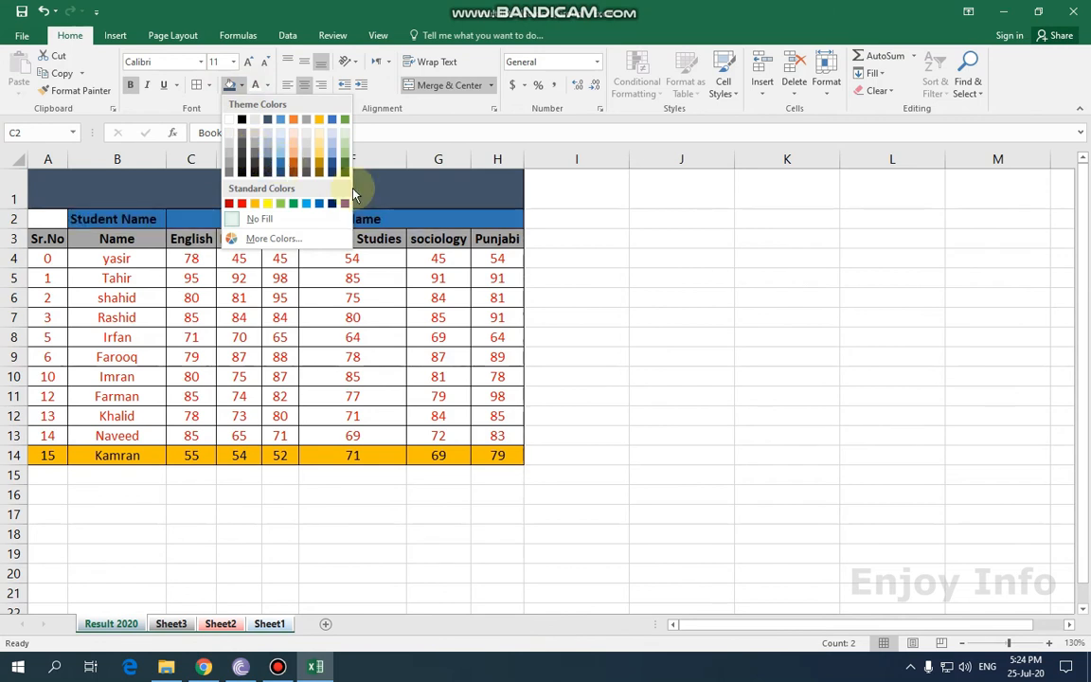
left_click(411, 214)
Step: Fill the Student Name and Books Name heading row, cells A2 to H2, with blue and make its text purple
left_click_drag(417, 217, 59, 219)
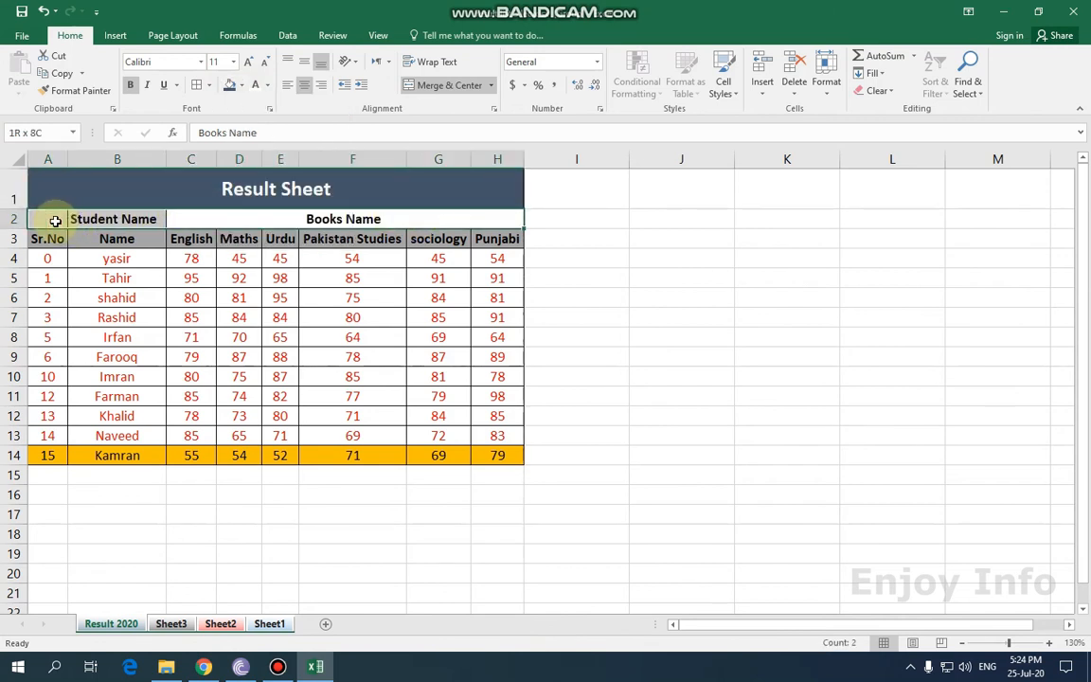
left_click(269, 86)
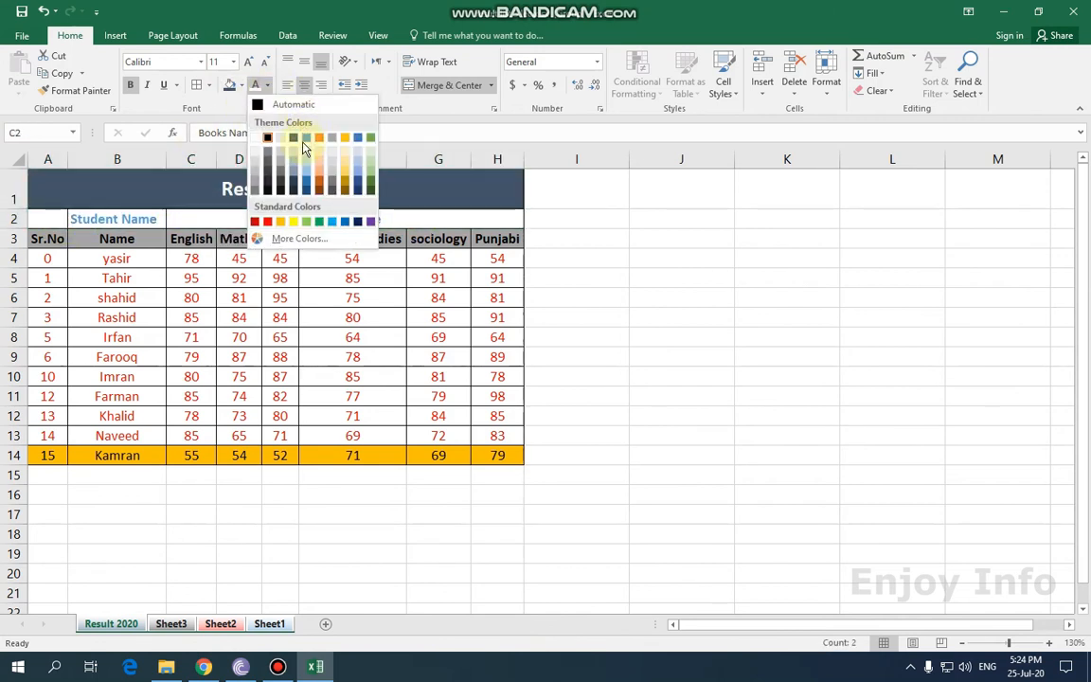
left_click(241, 85)
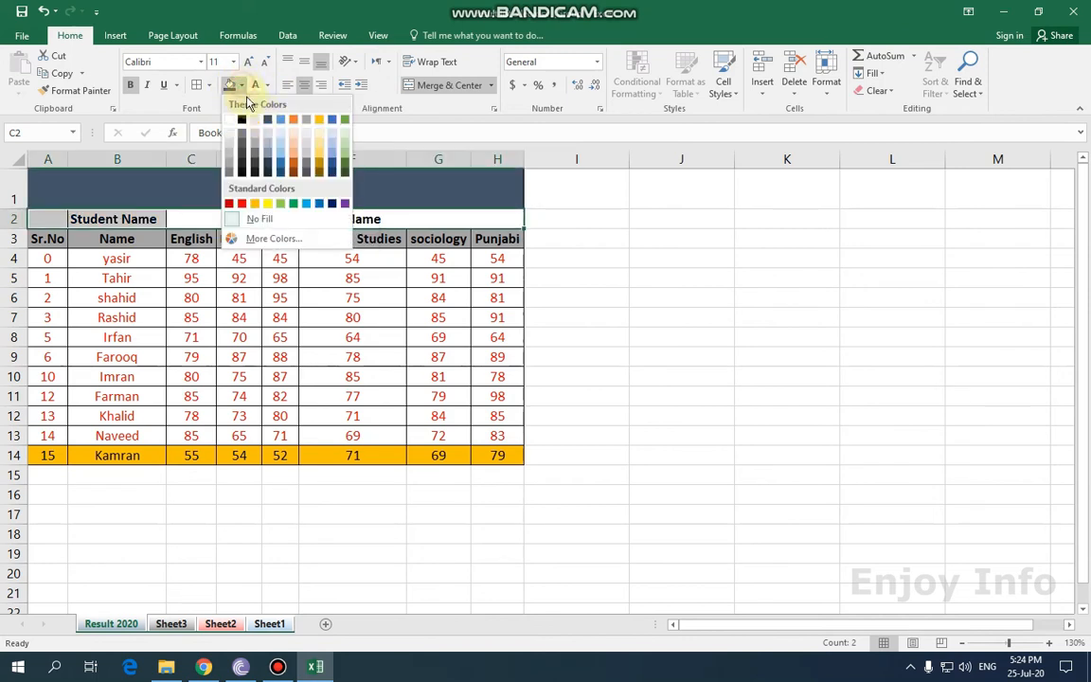
left_click(284, 123)
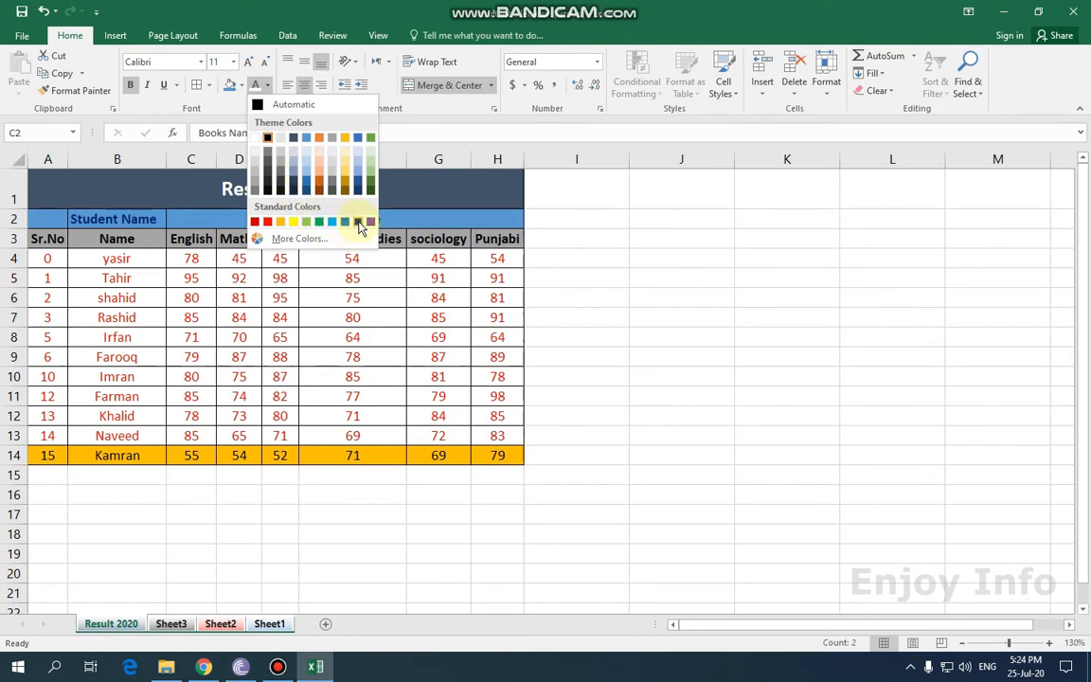
left_click(372, 223)
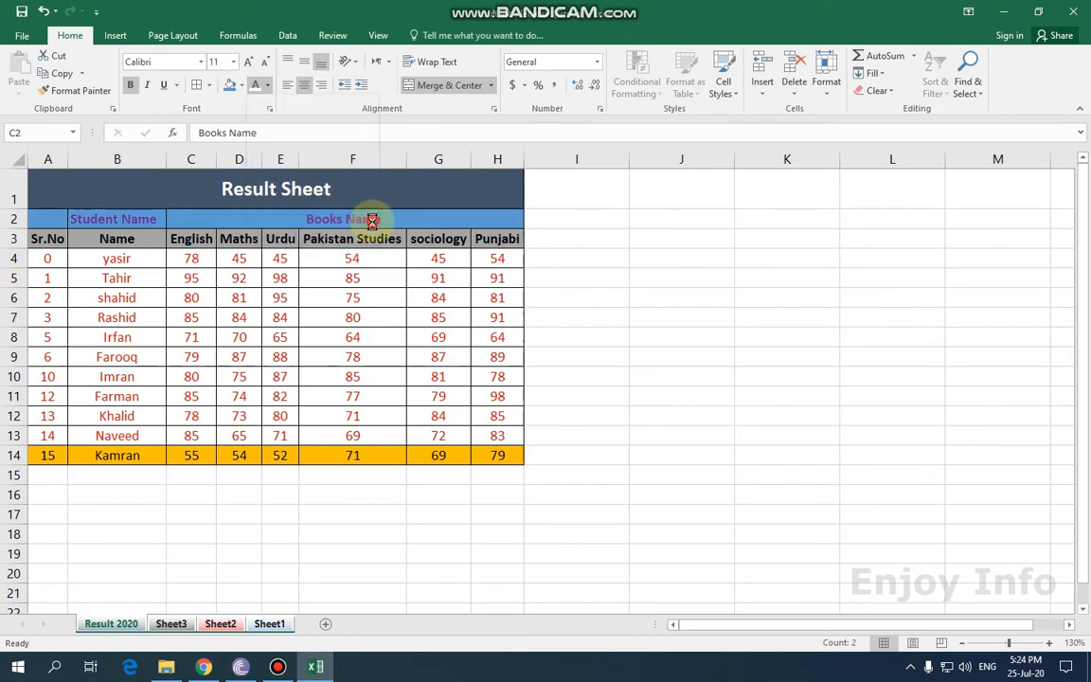
Step: Give the student rows, cells A4 to H13, a blue font color and a near-black fill
left_click_drag(516, 433, 48, 259)
left_click(268, 86)
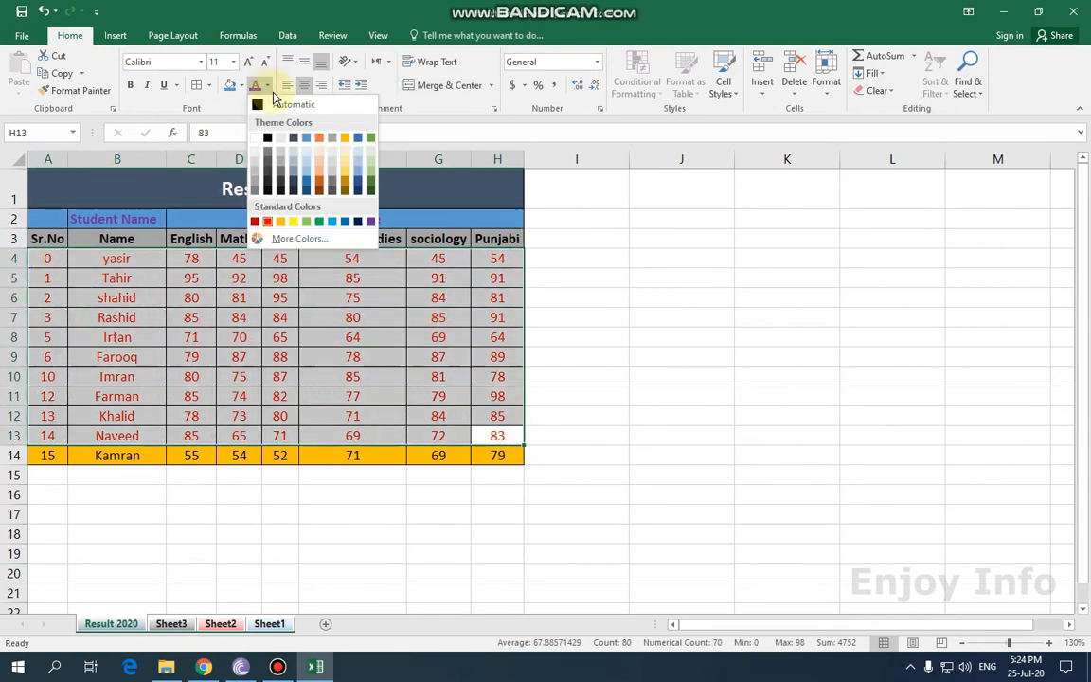
left_click(306, 139)
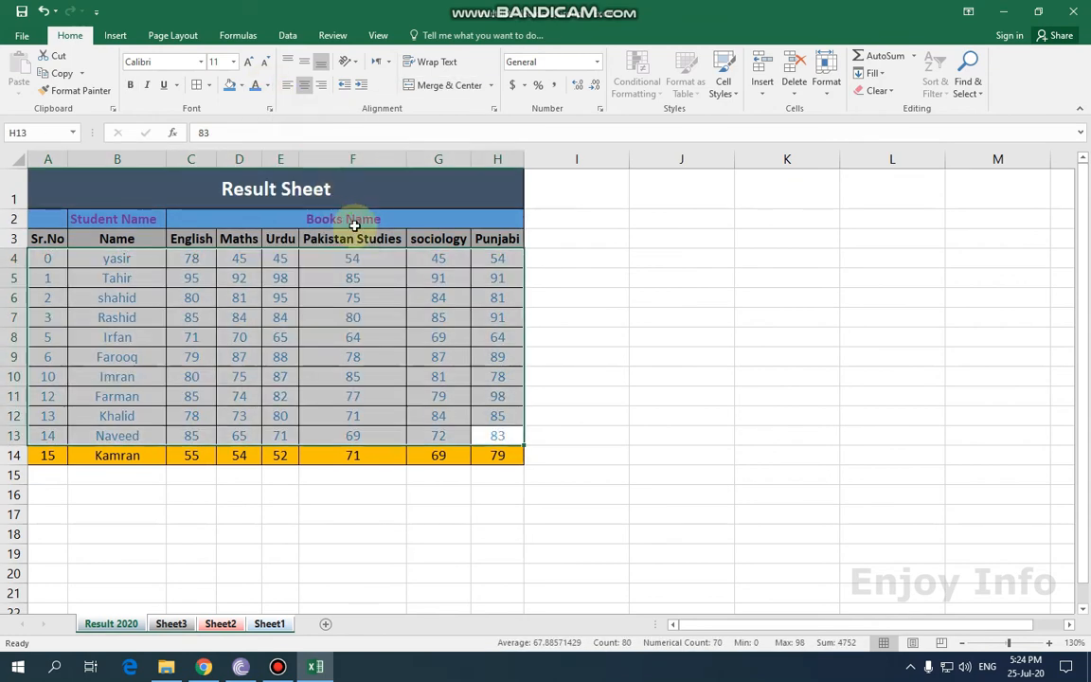
left_click(241, 86)
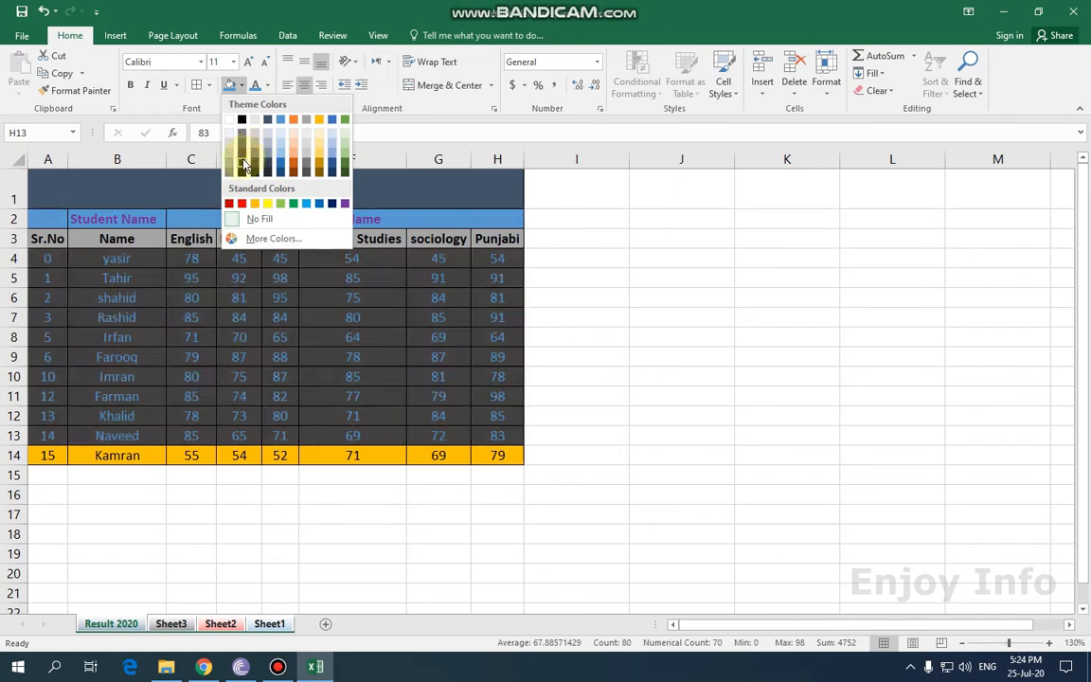
left_click(241, 167)
left_click(674, 353)
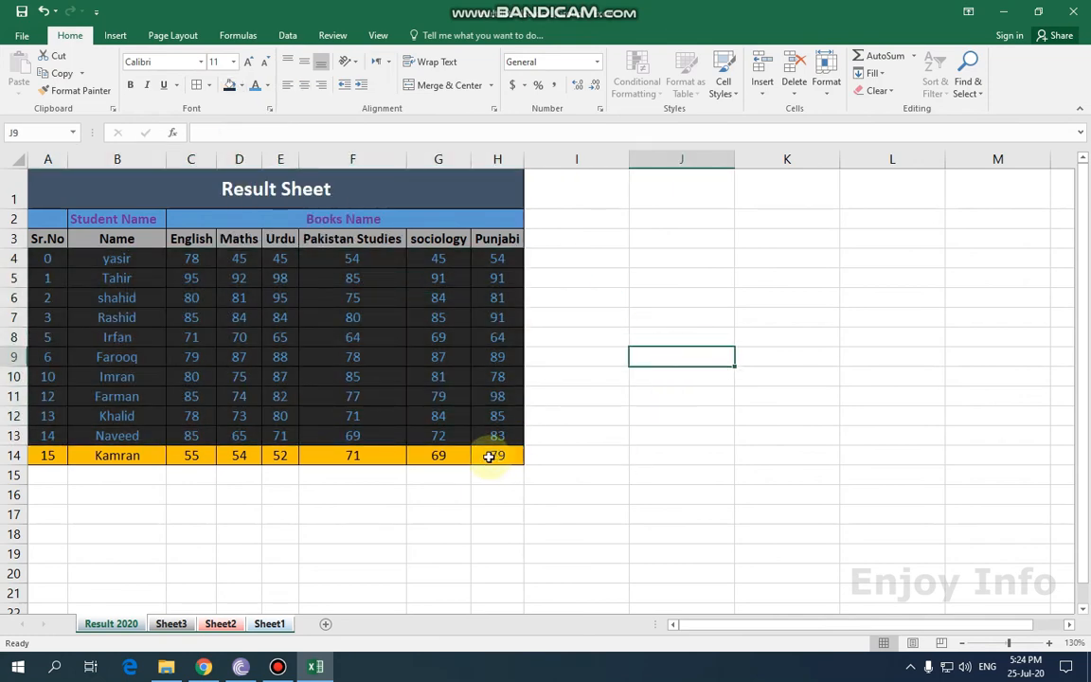
left_click(490, 533)
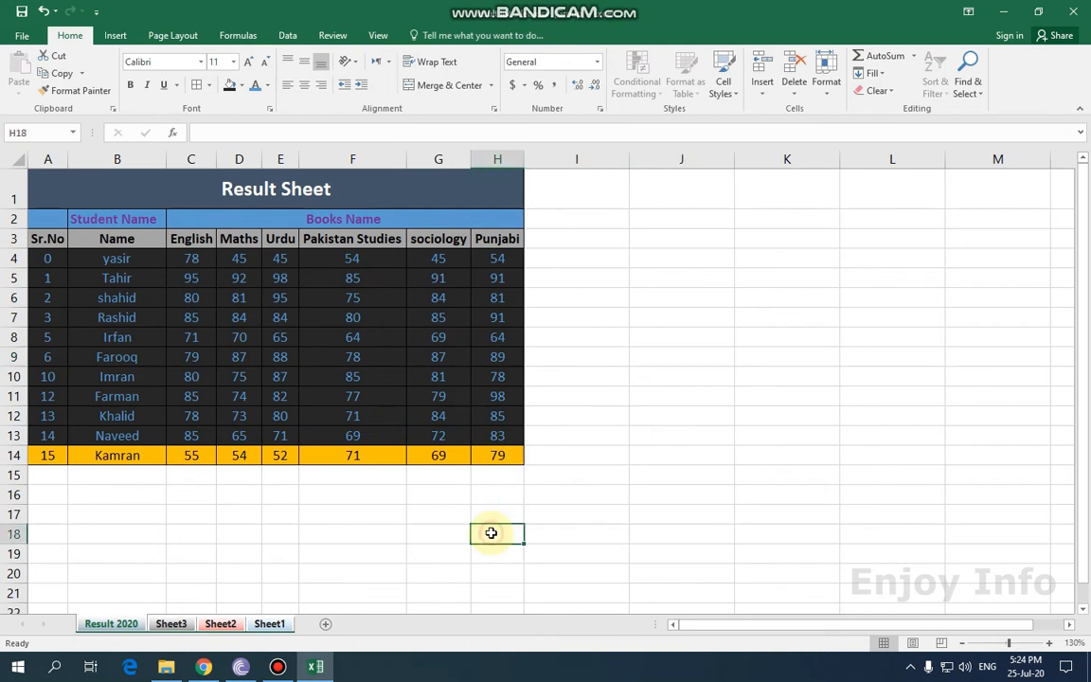
Step: Ungroup the worksheets and check the title, heading and row colors on Sheet3, Sheet2 and Sheet1
left_click(172, 624)
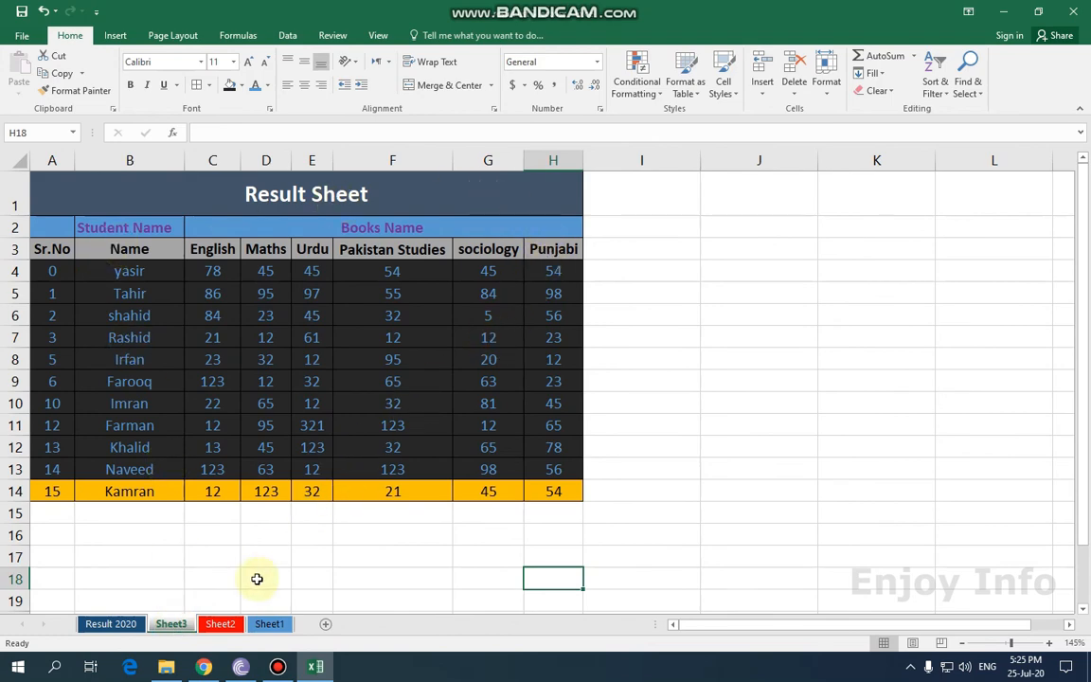
left_click(219, 624)
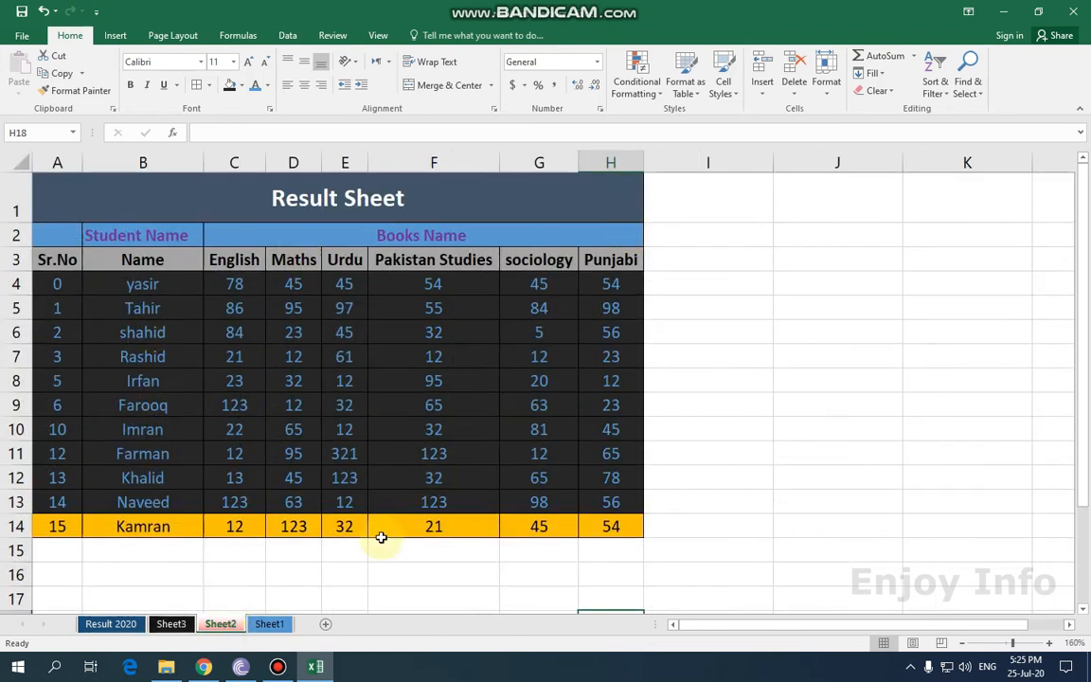
left_click(272, 624)
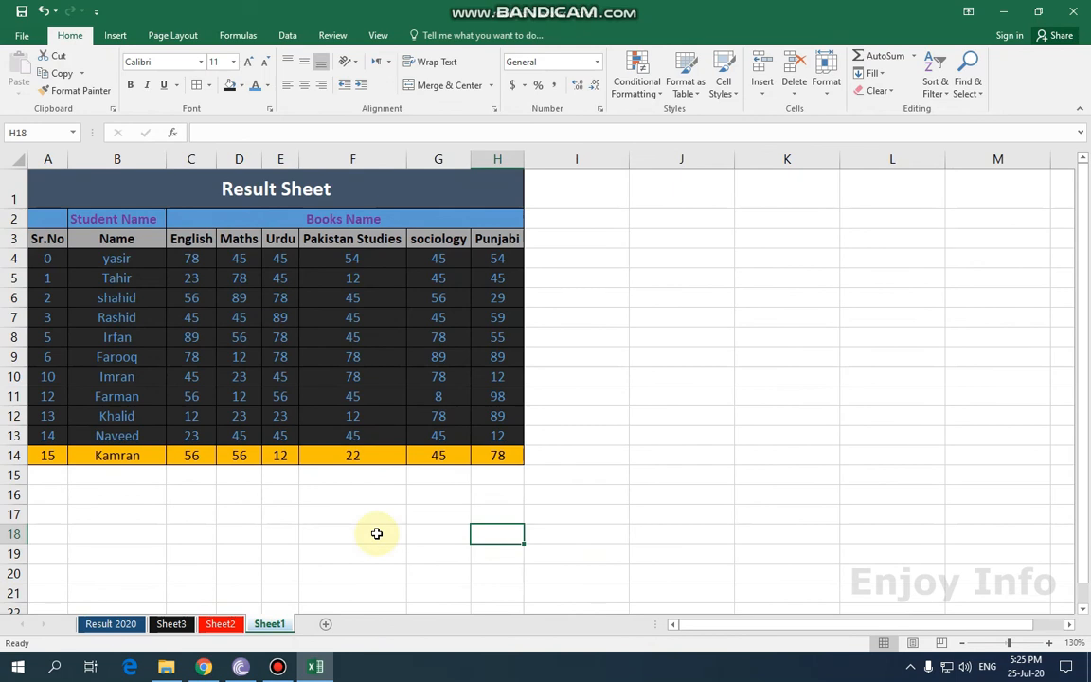